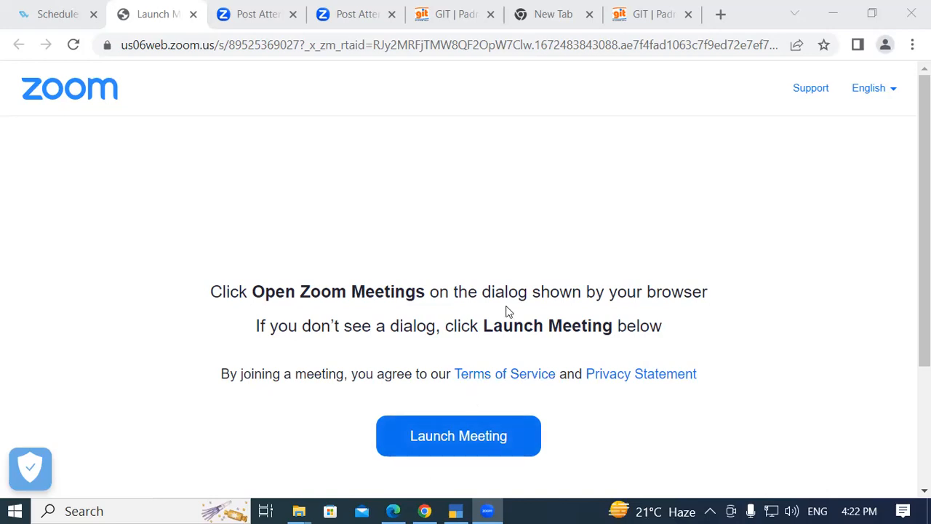
Step: Read the date, received amount and party in exercise 4 of the Tally Prime accounting PDF
scroll(299, 353, "down", 3)
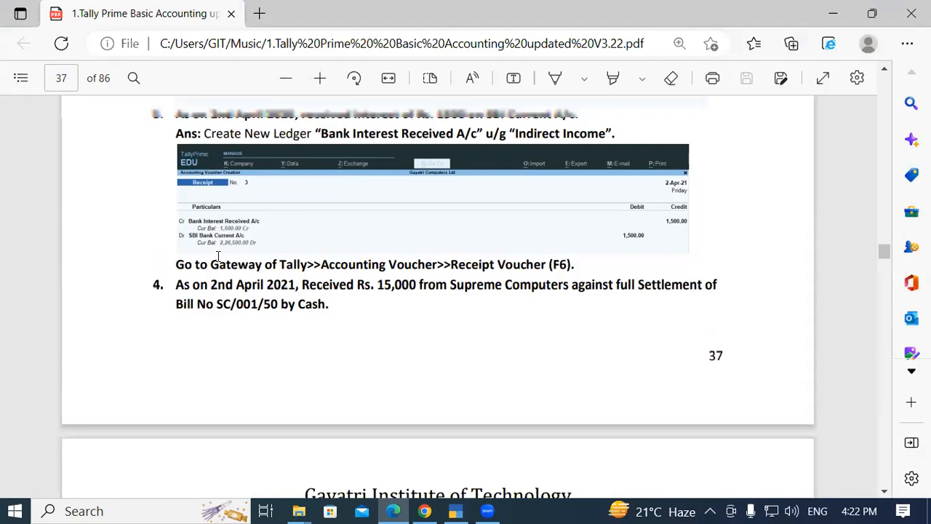
scroll(217, 256, "up", 2)
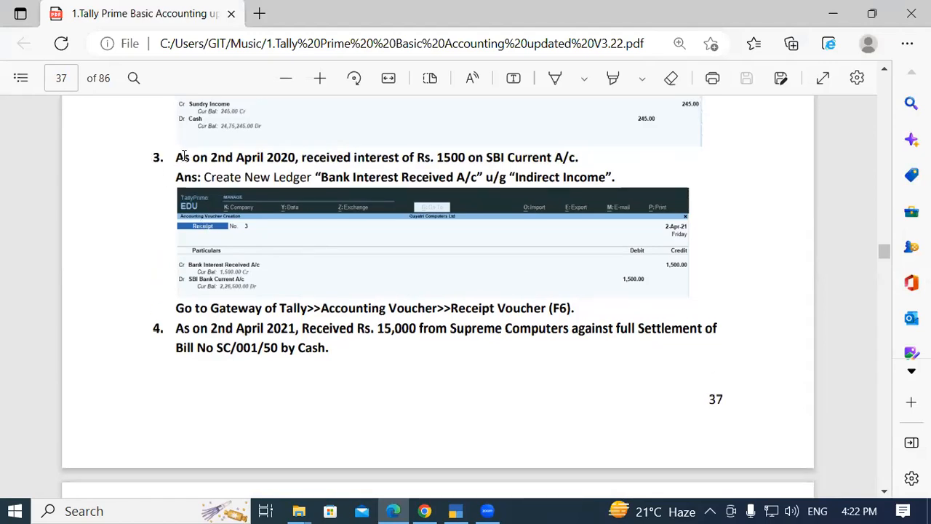
scroll(381, 263, "down", 2)
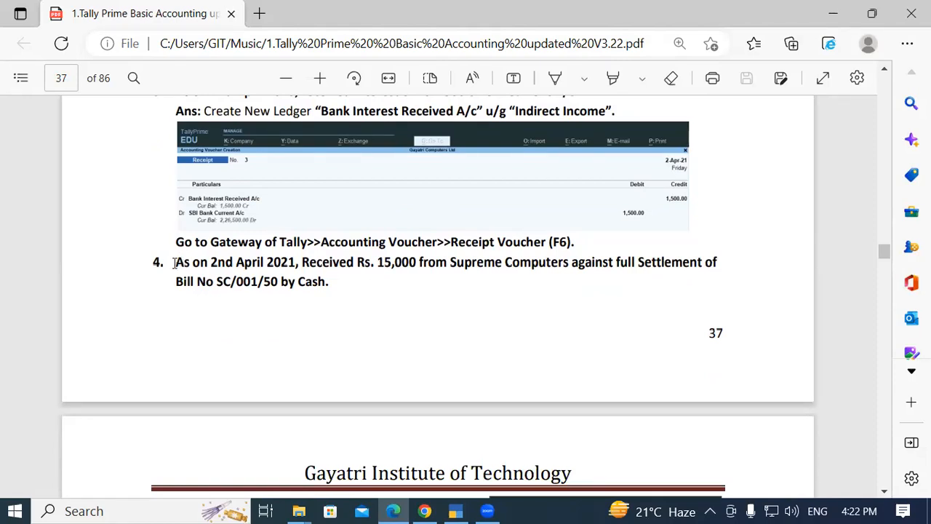
left_click_drag(177, 262, 291, 263)
left_click(214, 260)
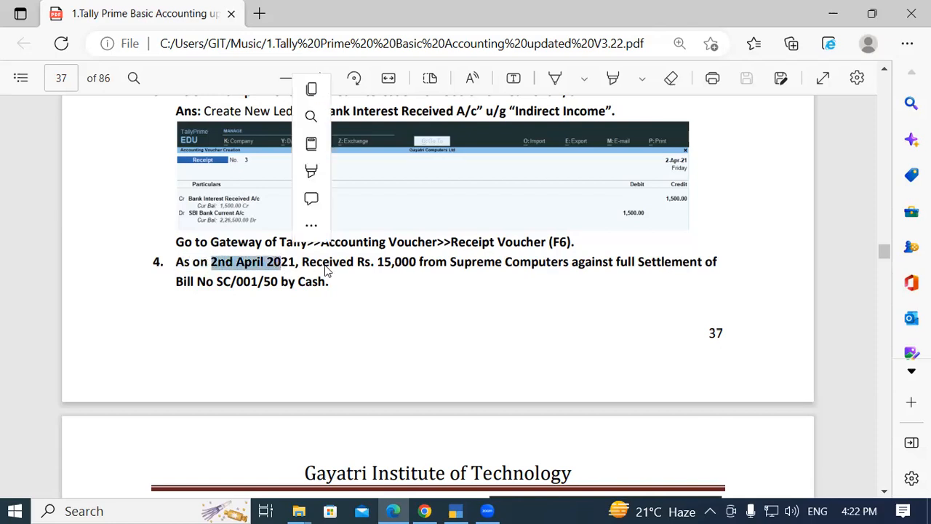
left_click(348, 260)
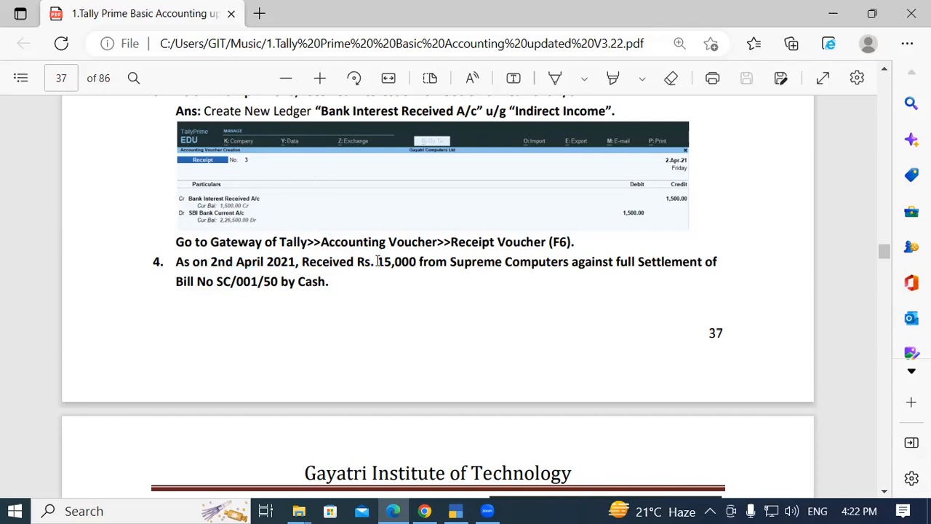
left_click_drag(377, 261, 415, 263)
left_click(431, 266)
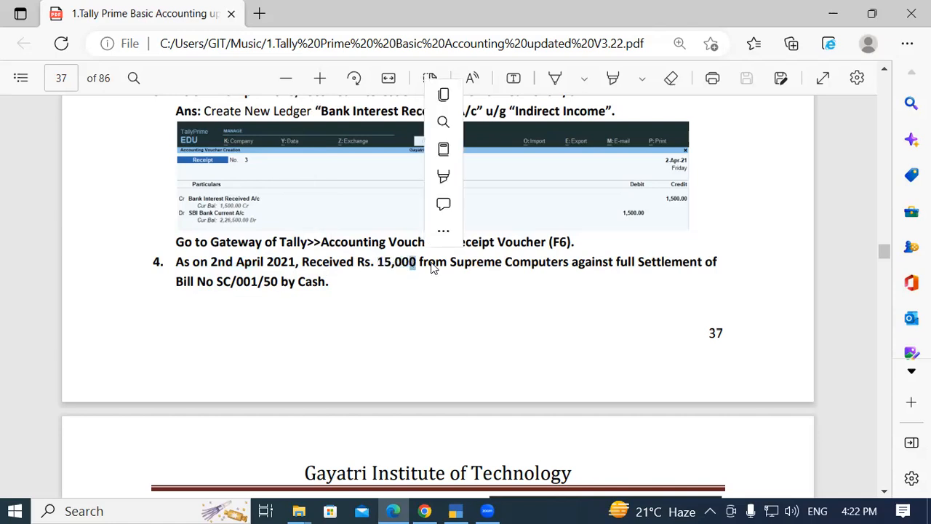
left_click_drag(449, 263, 547, 263)
left_click(547, 263)
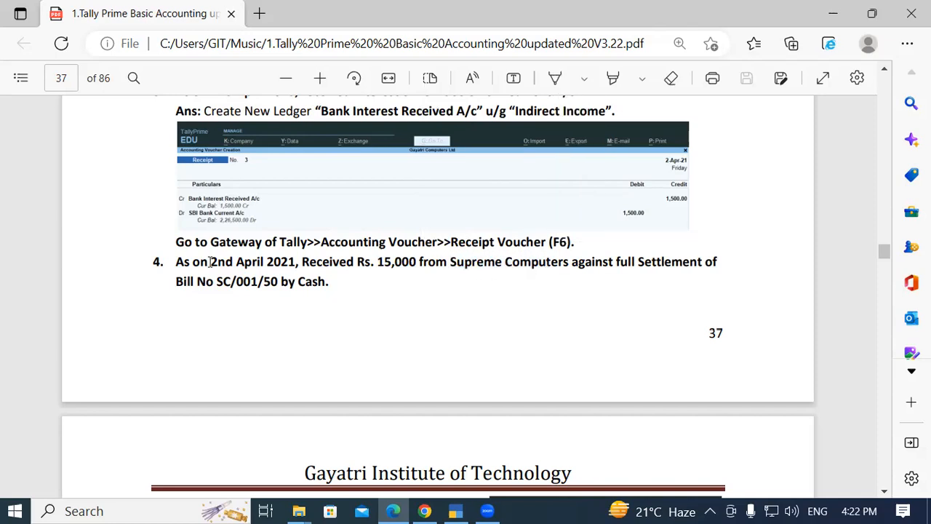
left_click_drag(200, 263, 271, 263)
left_click(269, 262)
left_click_drag(451, 262, 564, 264)
left_click(570, 266)
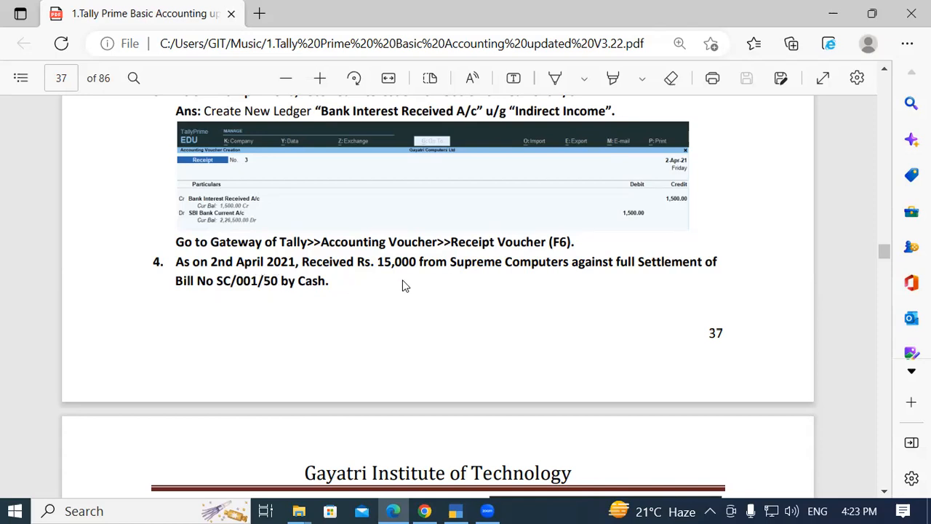
Step: Examine exercise 4's settlement terms, checking the bill reference, amount and payment mode against the party
left_click_drag(449, 263, 568, 266)
left_click(566, 268)
left_click_drag(208, 280, 227, 282)
left_click(233, 283)
left_click_drag(416, 262, 379, 262)
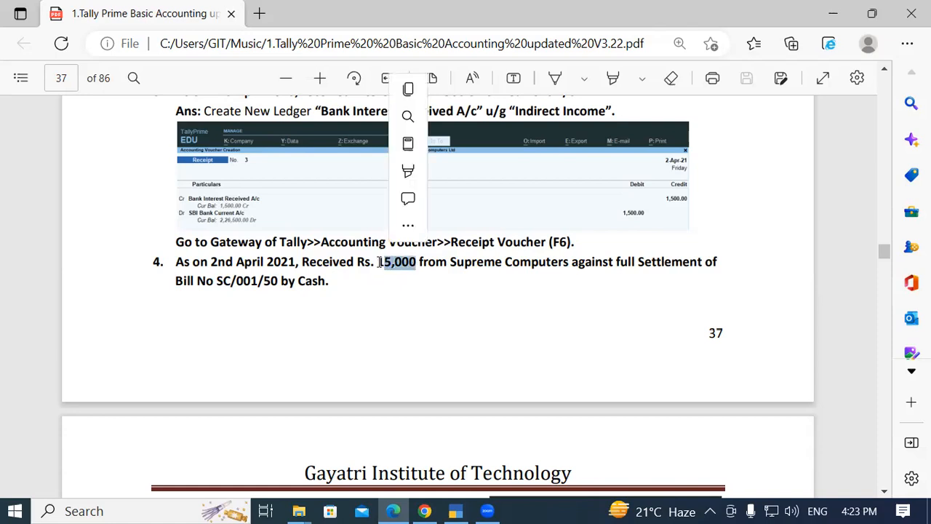
left_click(379, 262)
left_click_drag(616, 262, 701, 263)
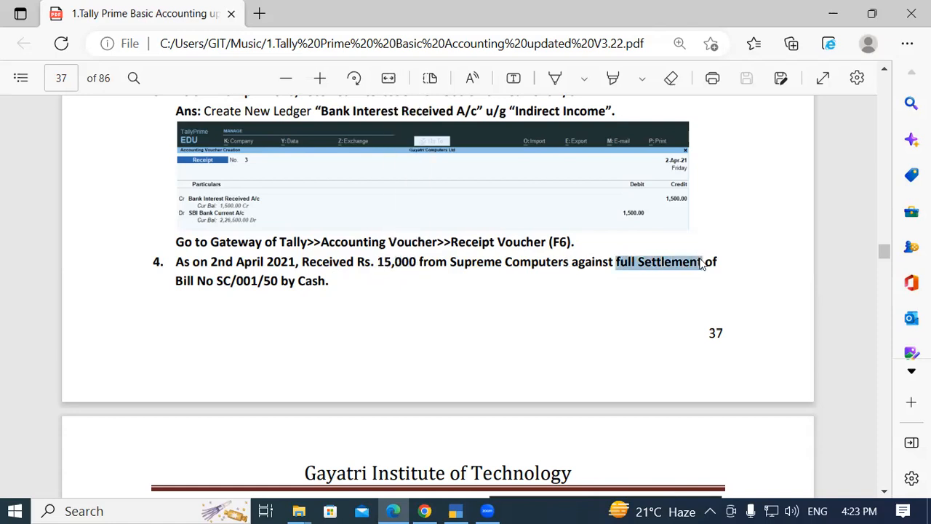
left_click(701, 263)
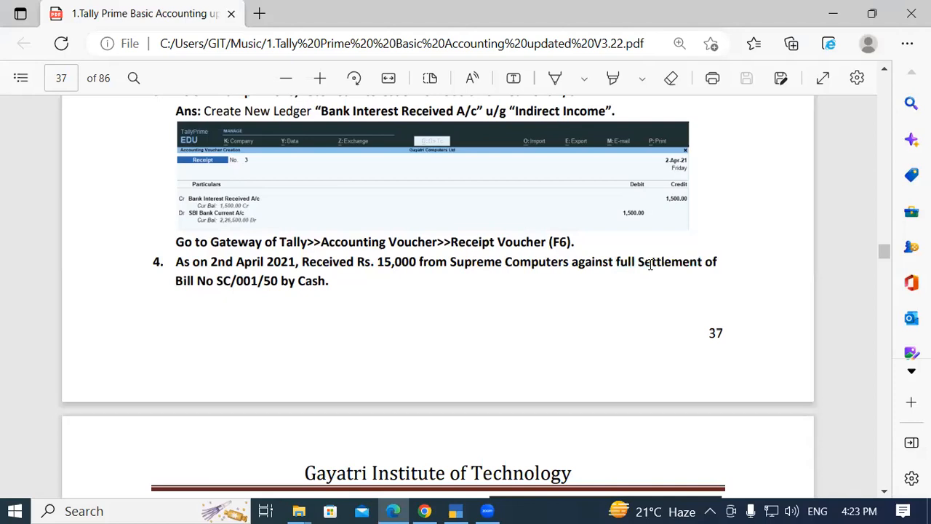
left_click_drag(617, 261, 700, 262)
left_click(700, 263)
left_click_drag(450, 262, 552, 266)
left_click(553, 266)
left_click_drag(215, 281, 224, 281)
left_click(225, 281)
double_click(414, 261)
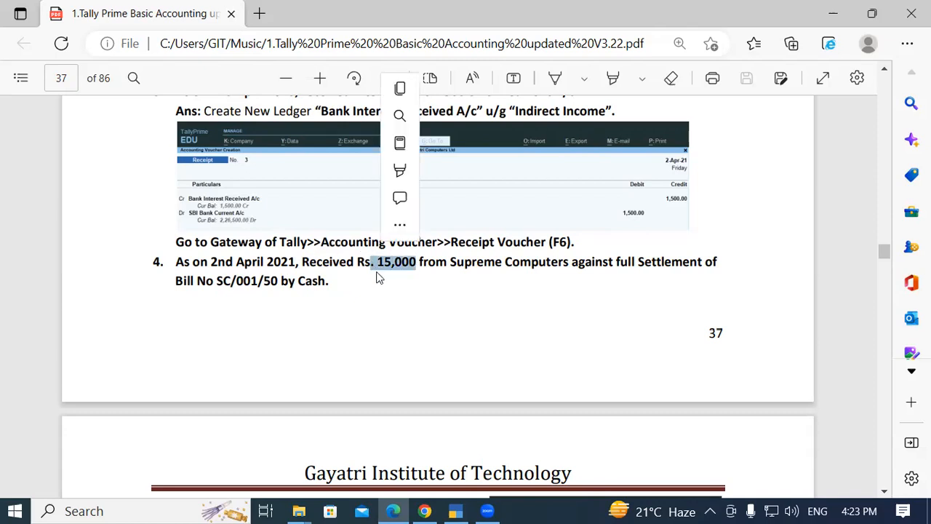
left_click(377, 275)
left_click_drag(218, 281, 284, 288)
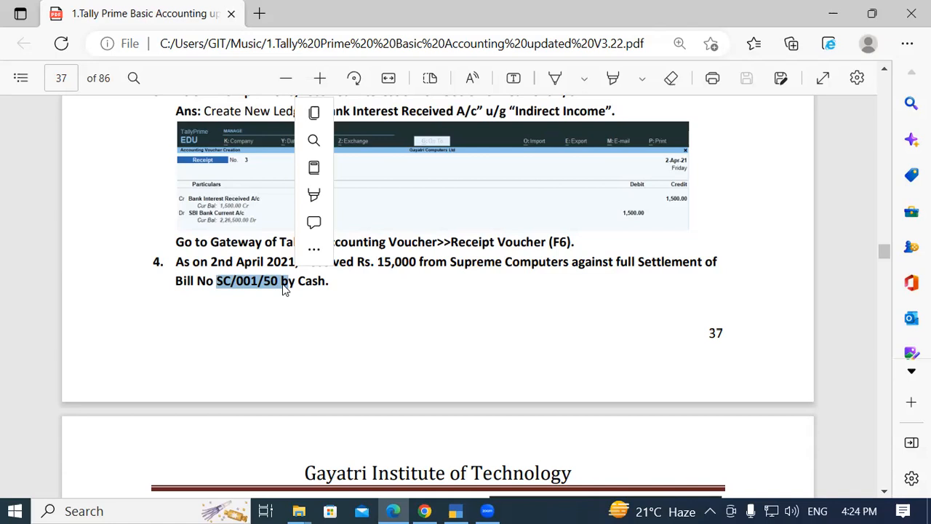
left_click(282, 283)
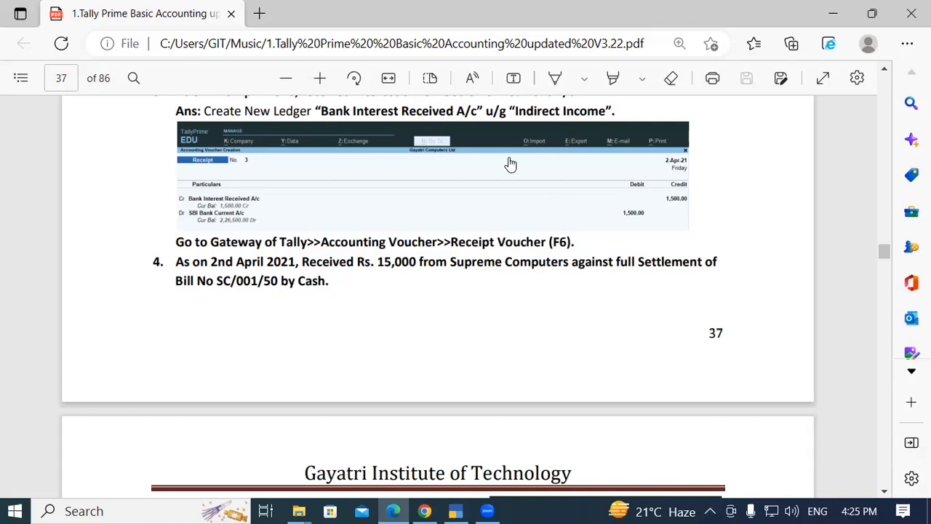
Step: Switch to TallyPrime and open a new receipt voucher
key("alt+Tab")
key("Down")
key("Down")
key("Down")
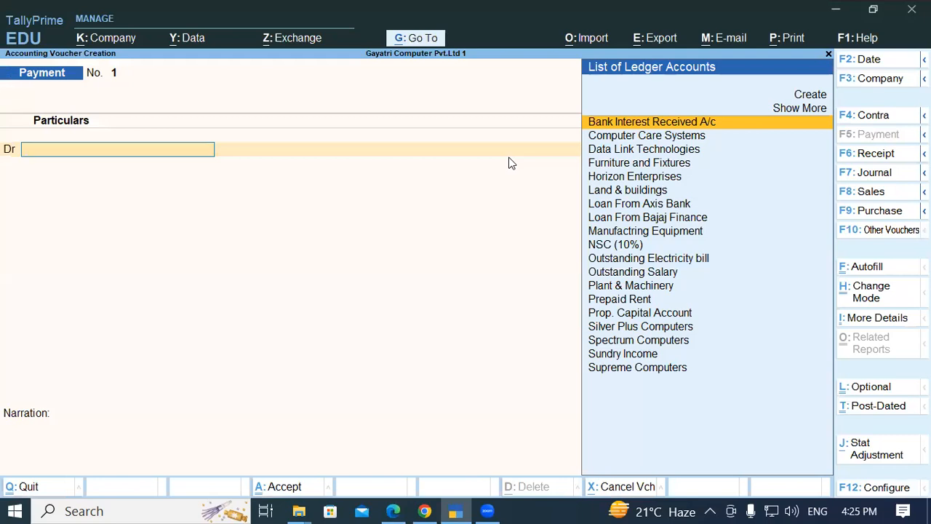
key("F6")
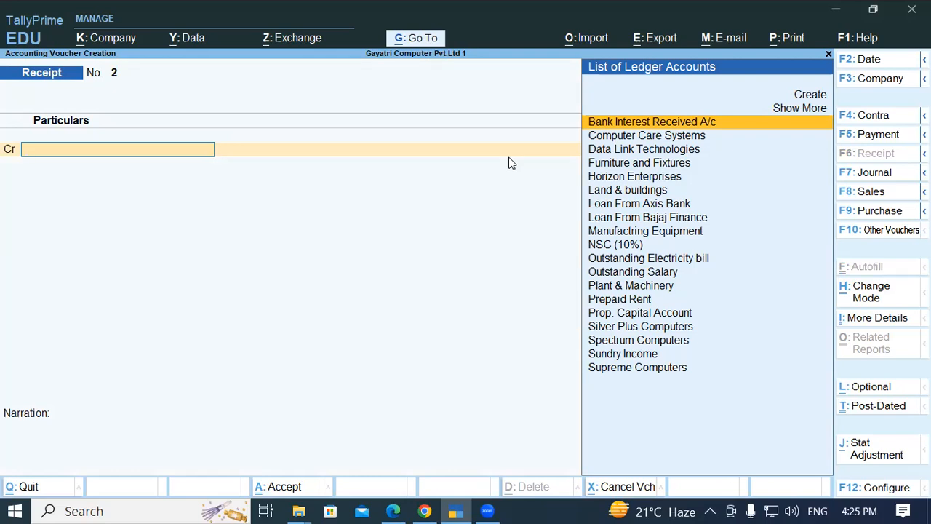
Step: Go back to the Gateway of Tally and set the period from 1-4-2022 to 31-3-2023
key("Escape")
key("Return")
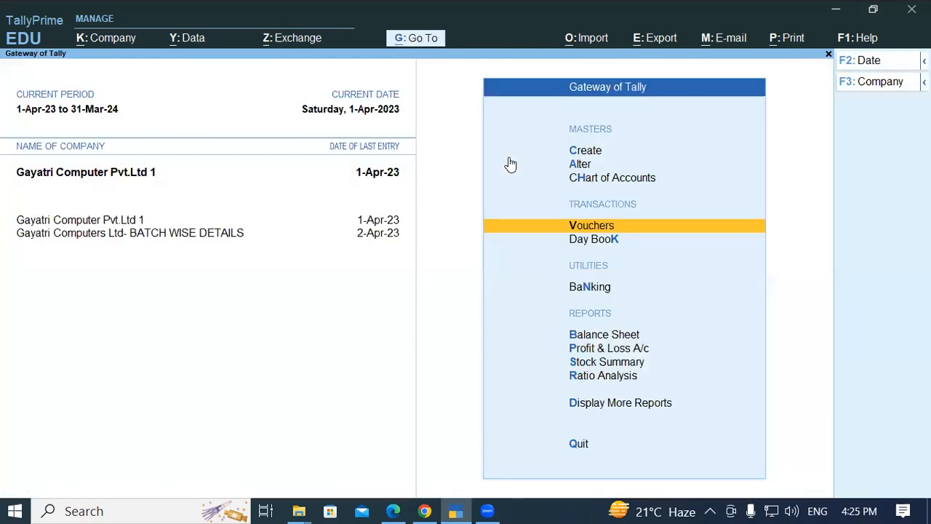
key("alt+F2")
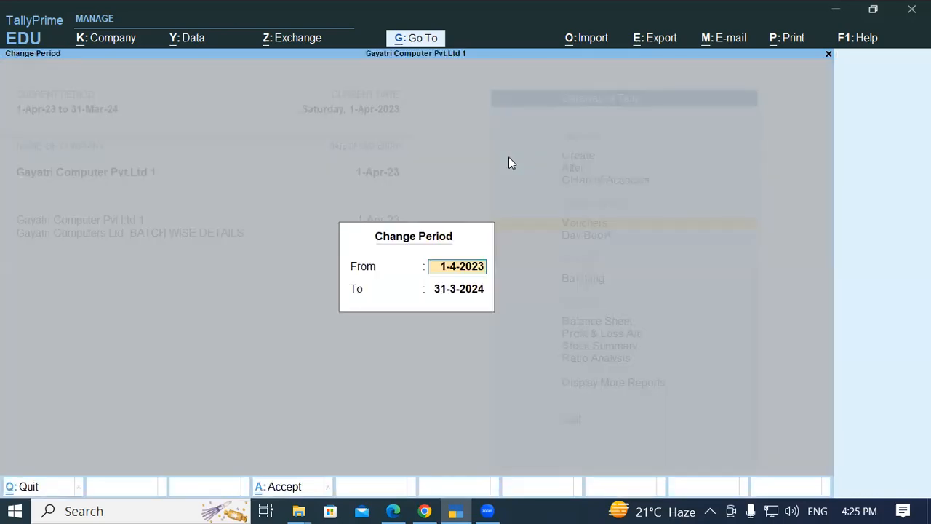
type("01/4/")
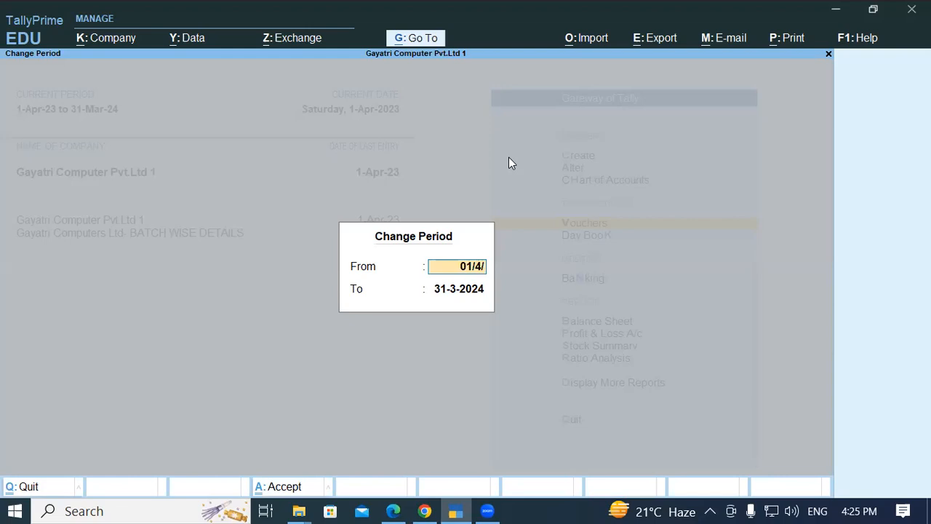
type("2022")
key("Return")
type("31/03/")
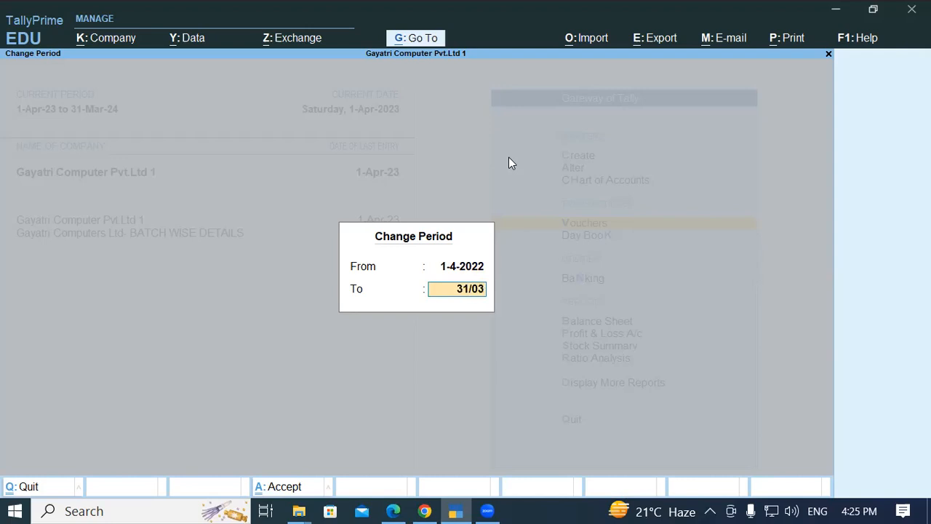
type("2023")
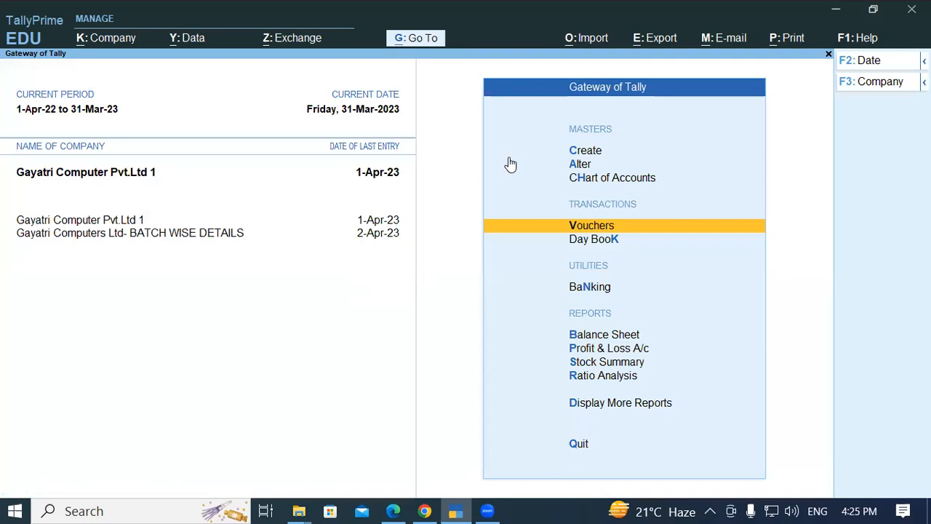
Step: Reopen the receipt voucher and configure Preallocate bills for Payment/Receipt/Journal Vouchers to Yes
key("Return")
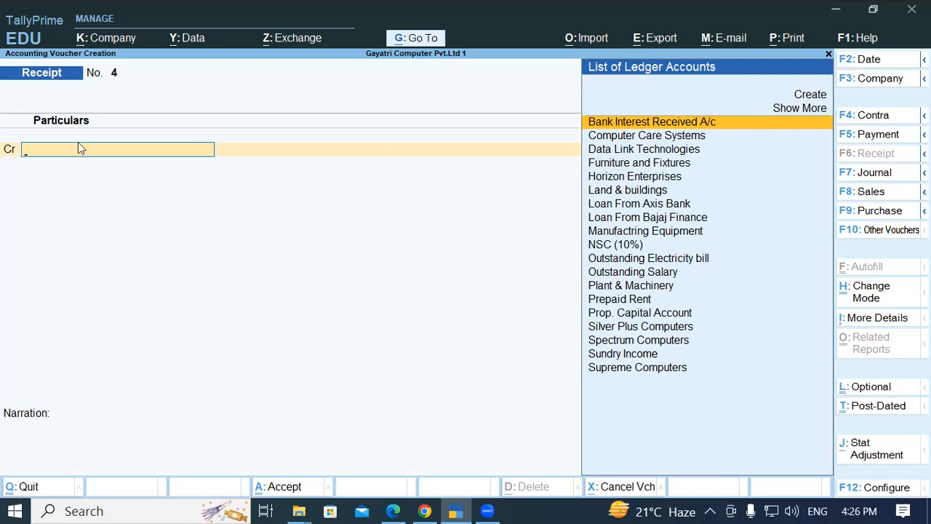
left_click(881, 487)
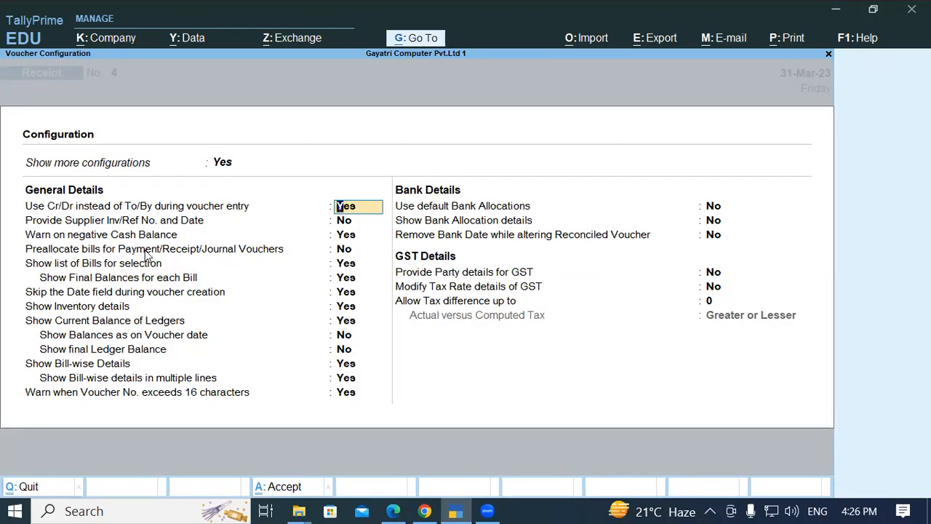
left_click(345, 251)
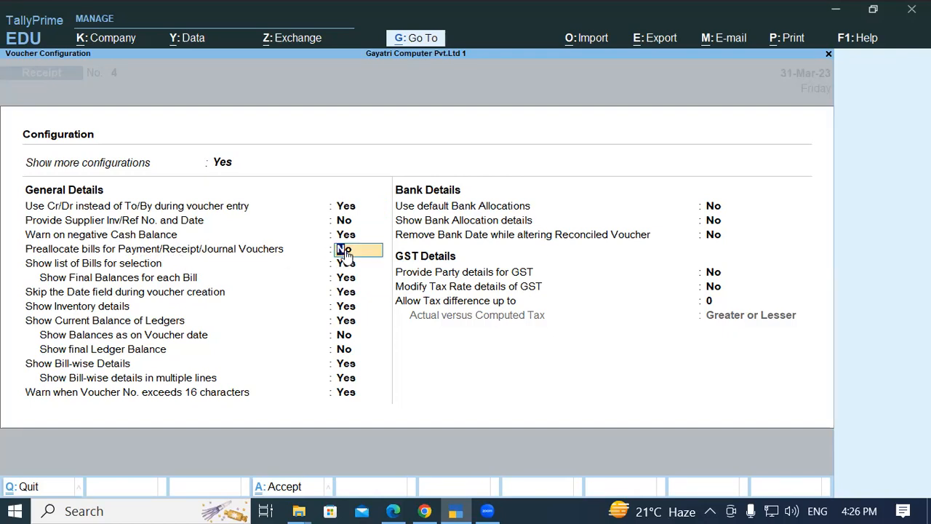
type("y")
key("Return")
key("ctrl+a")
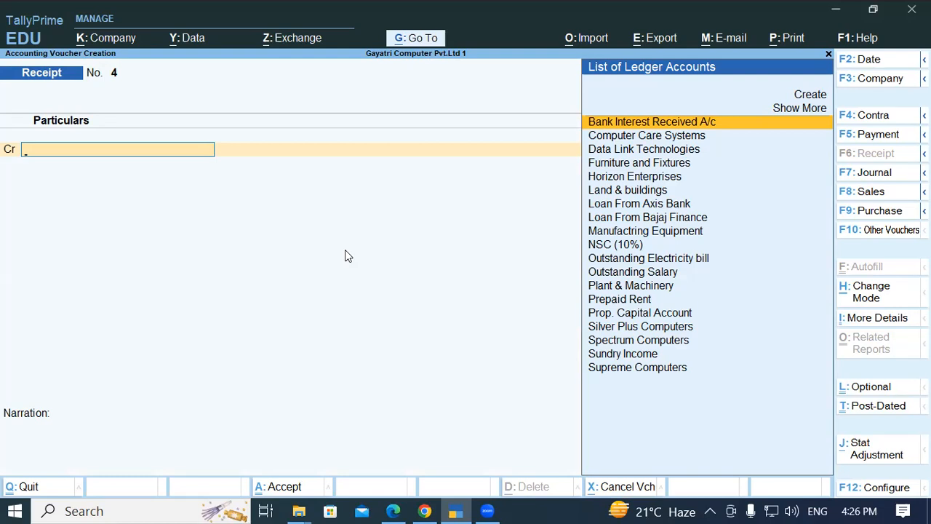
Step: Credit Supreme Computers with 15,400.00, allocated as Agst Ref to pending bill SC/001/50
type("SU")
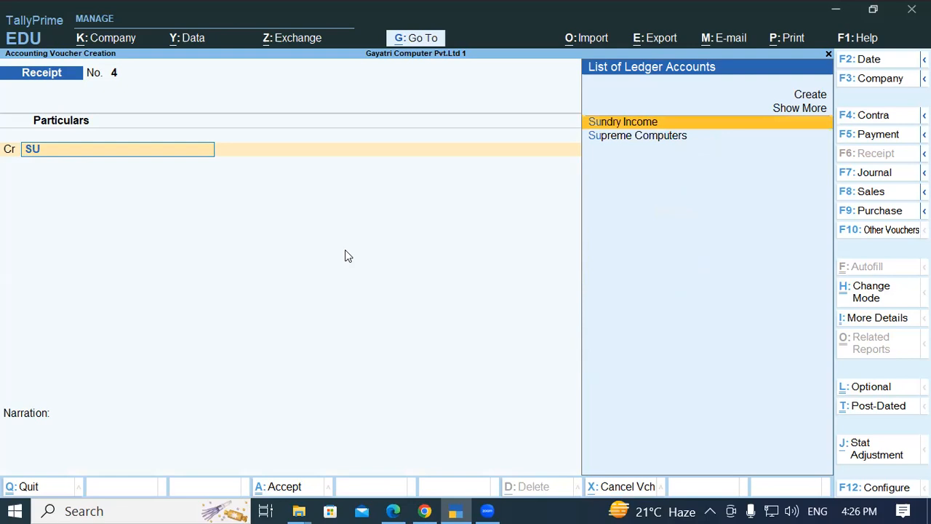
key("Down")
key("Return")
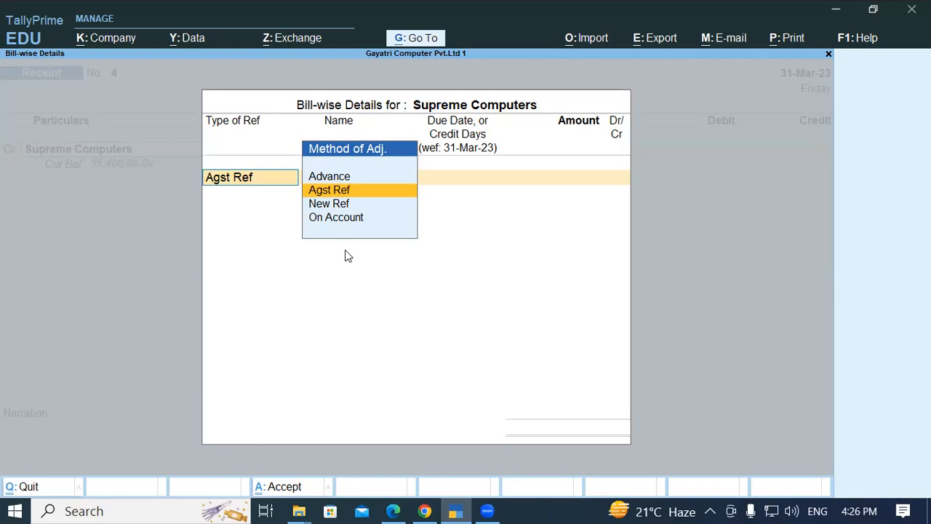
key("Return")
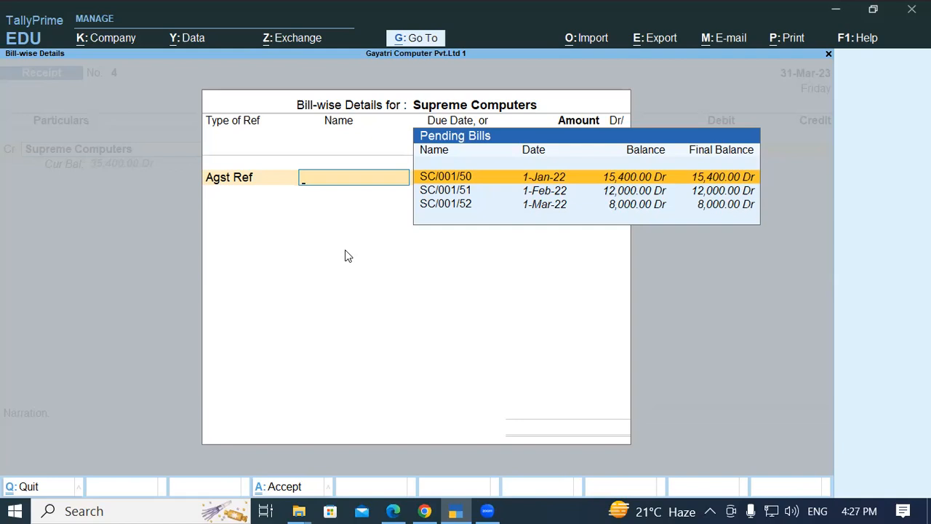
key("Return")
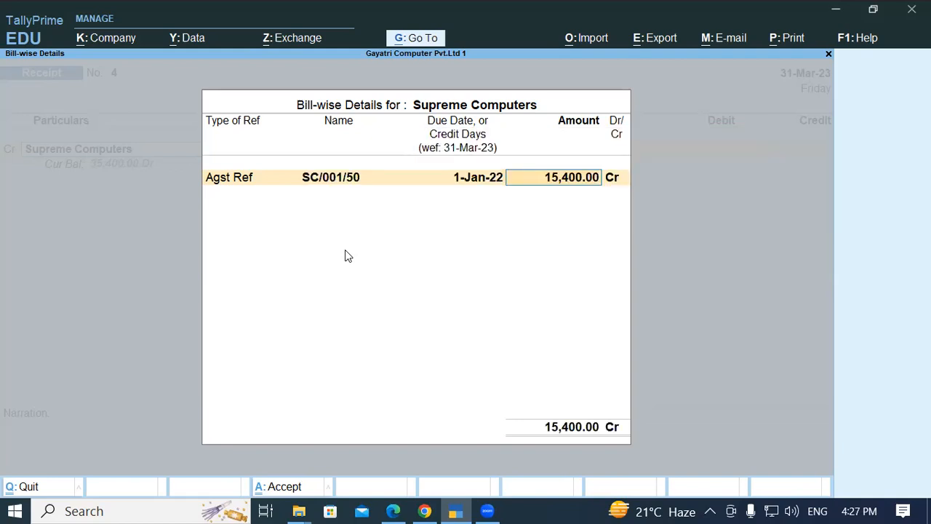
key("Return")
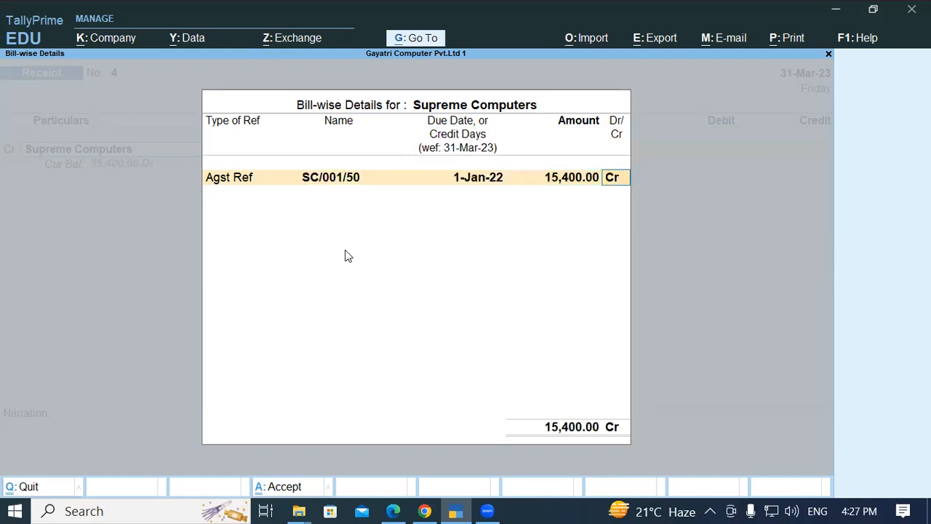
key("Return")
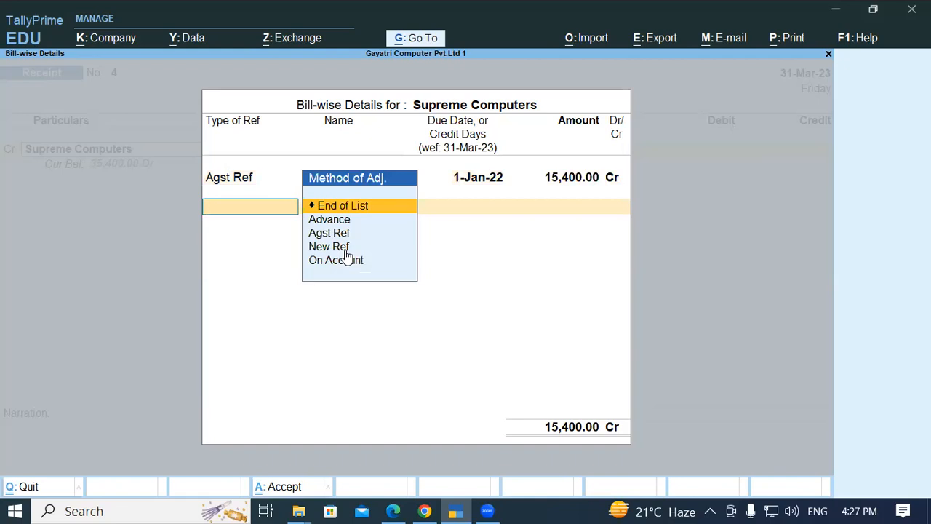
key("Return")
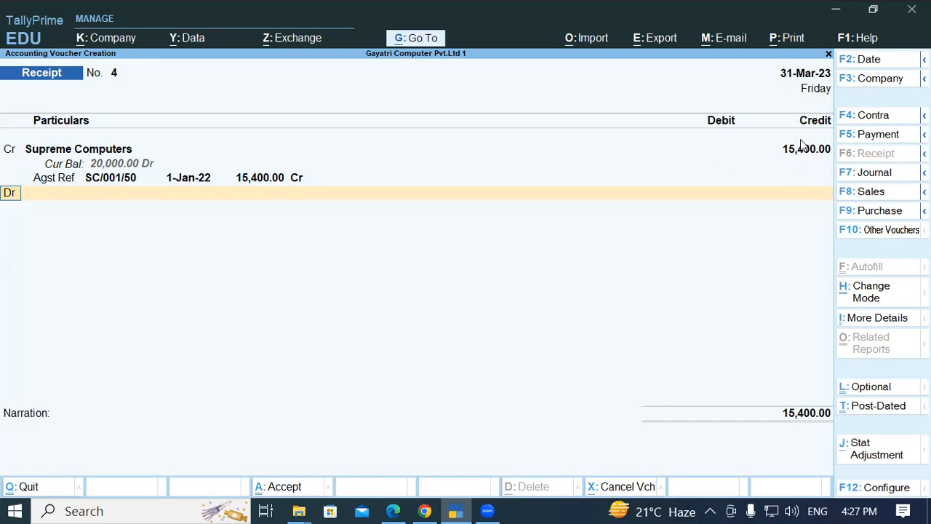
Step: From the voucher's debit line, start creating a new ledger named Discount Allowed
key("Return")
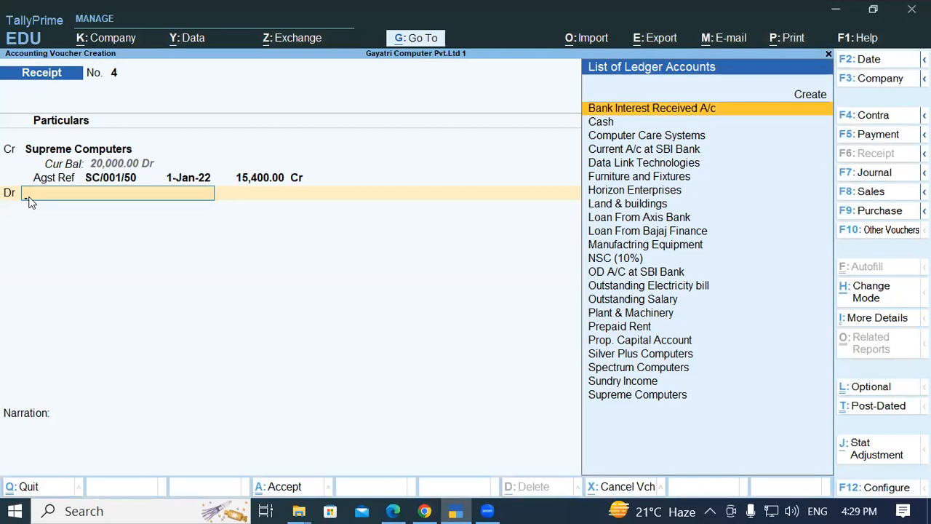
key("alt")
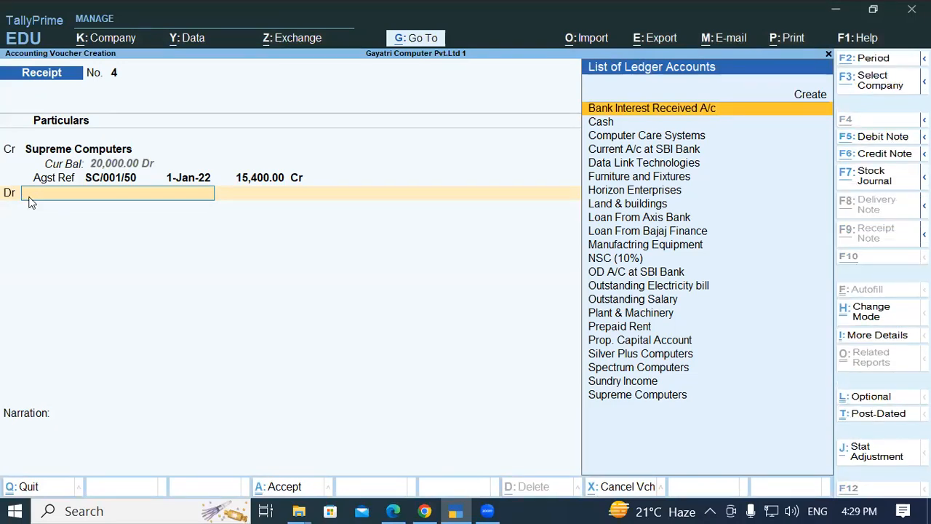
key("alt+c")
type("DIS")
key("BackSpace")
key("BackSpace")
type("Discount Allo")
key("BackSpace")
type("lowed")
key("Return")
key("Return")
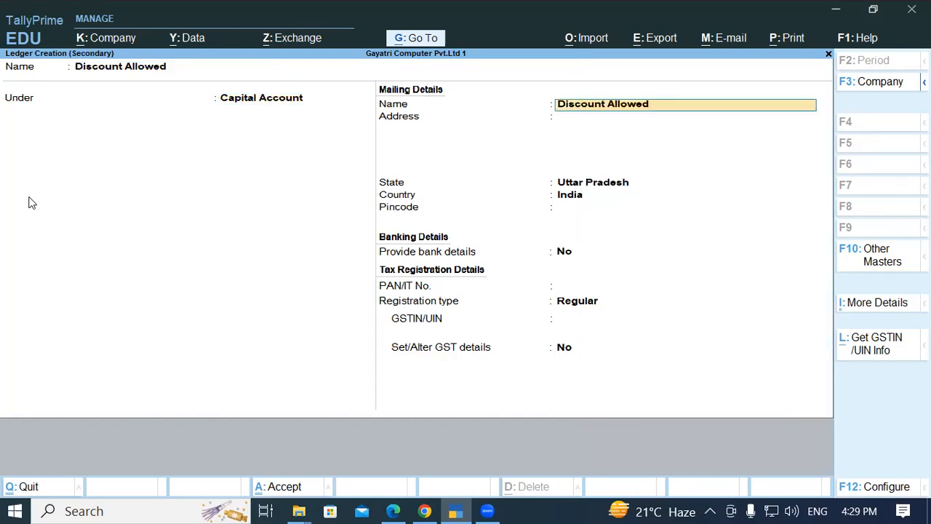
Step: Group the Discount Allowed ledger under Indirect Expenses, set ledger type and GST applicability to Not Applicable, and save it
key("shift+Tab")
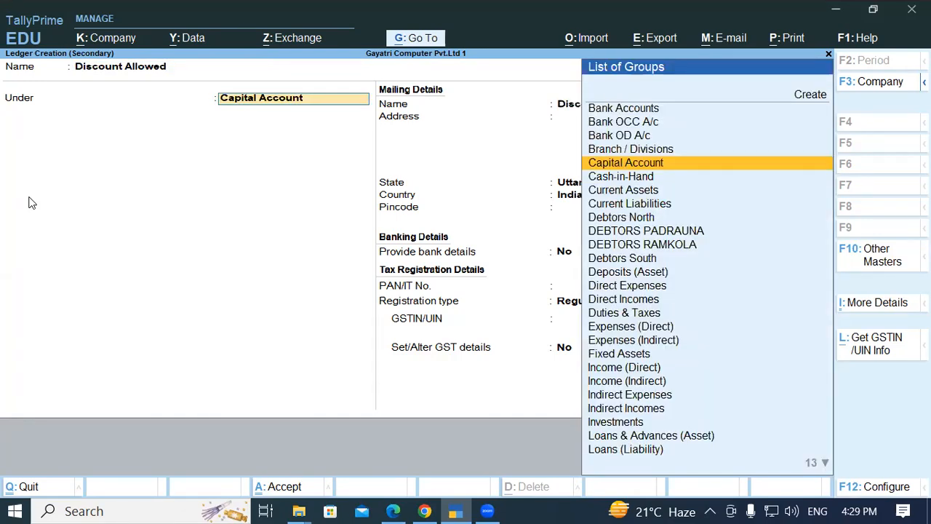
type("In")
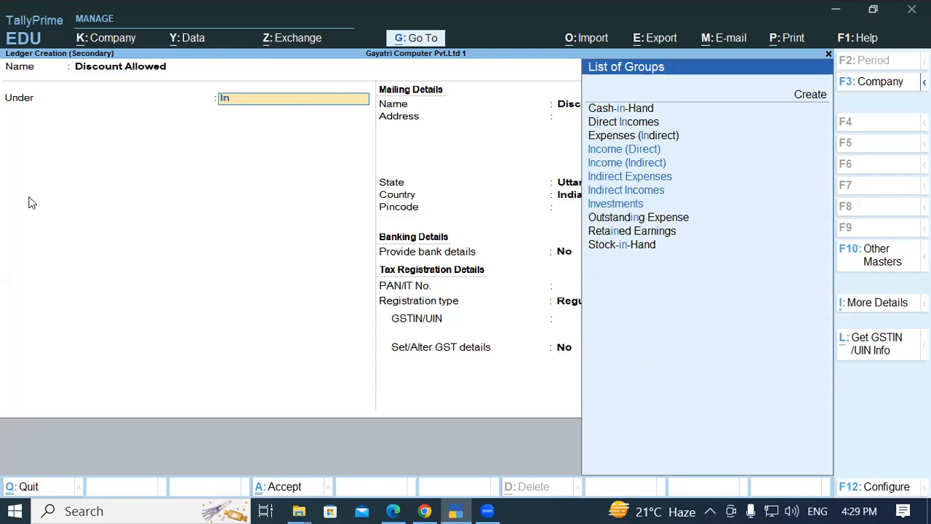
key("Down")
key("Down")
key("Return")
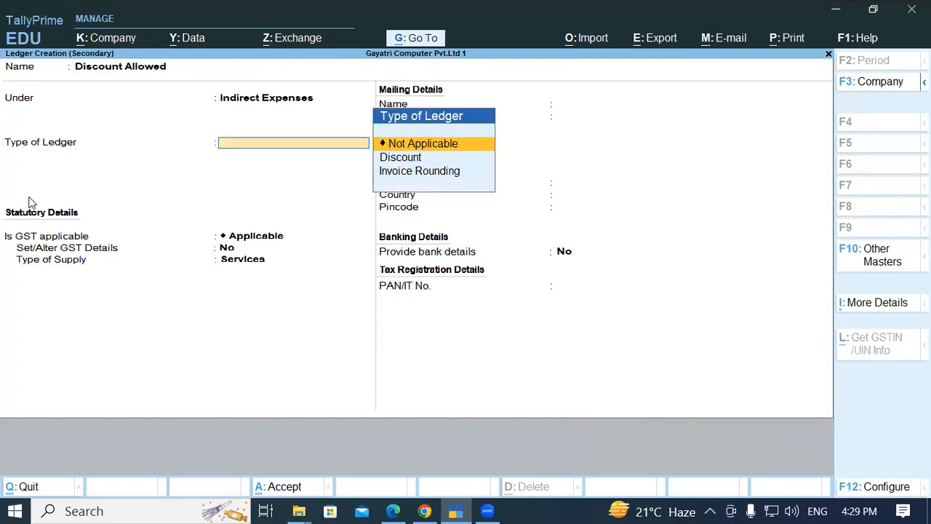
key("Return")
type("No")
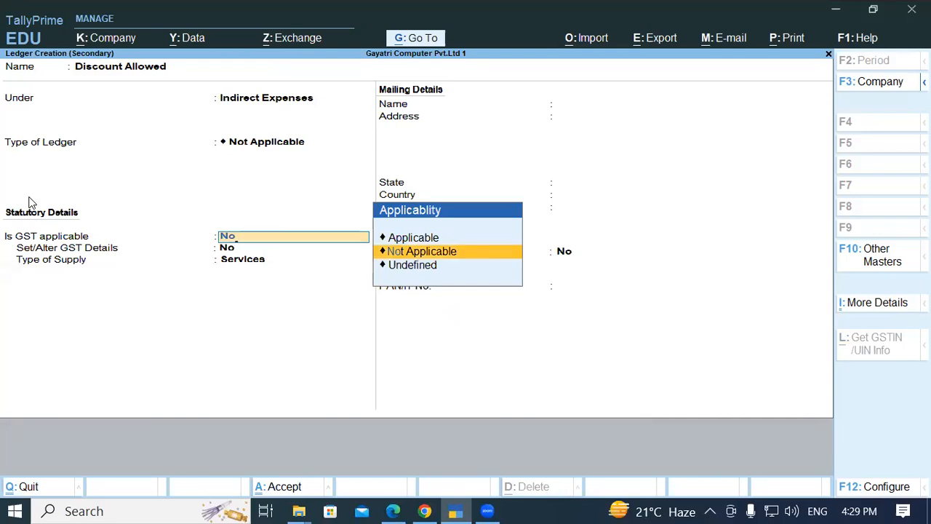
key("Return")
key("Return")
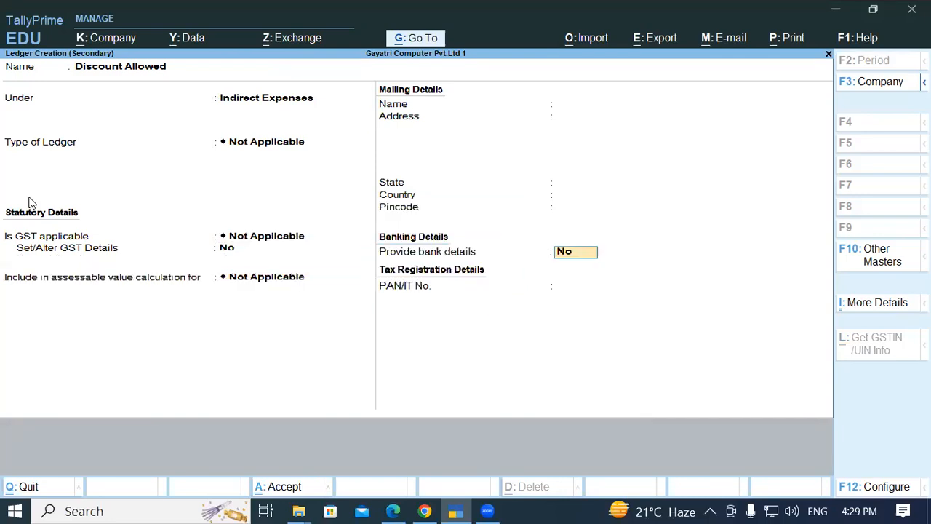
key("Return")
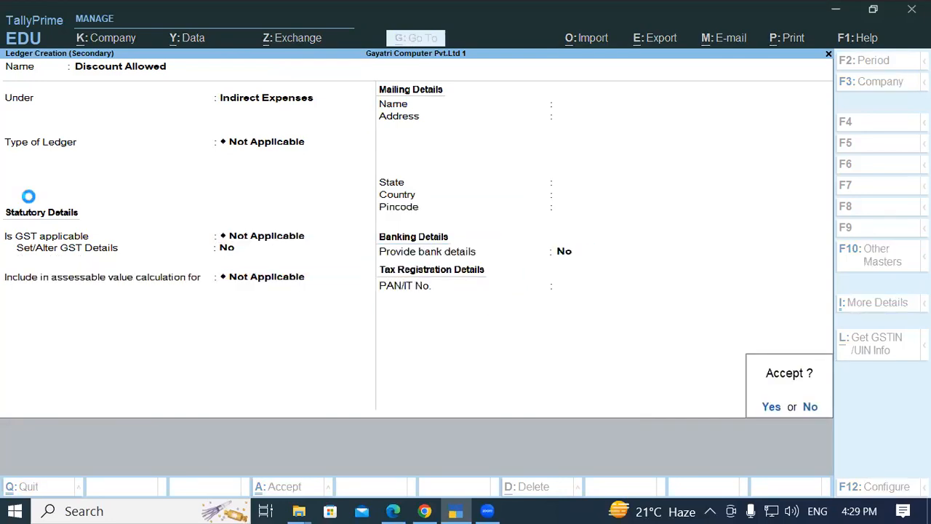
key("Return")
Step: Debit Discount Allowed with 400.00 and Cash with 15,000.00 in the receipt voucher
key("Return")
type("400")
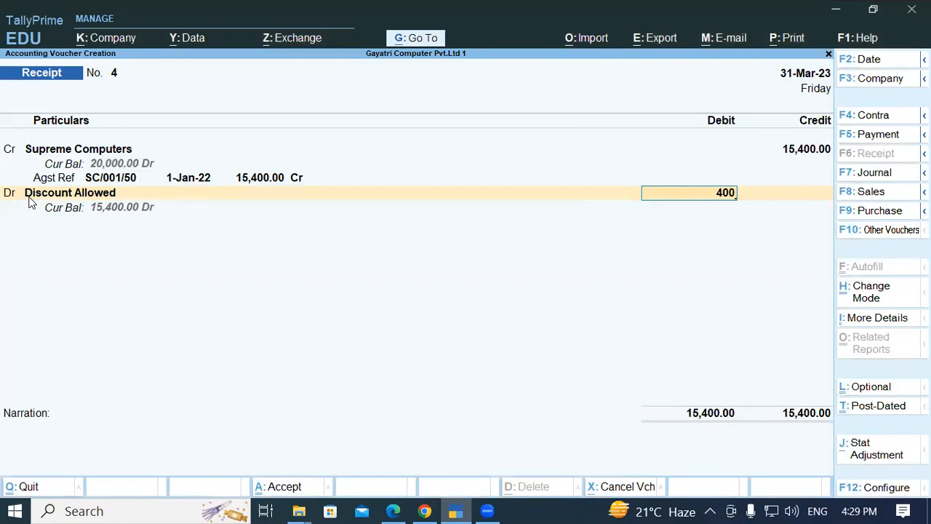
key("Return")
key("Return")
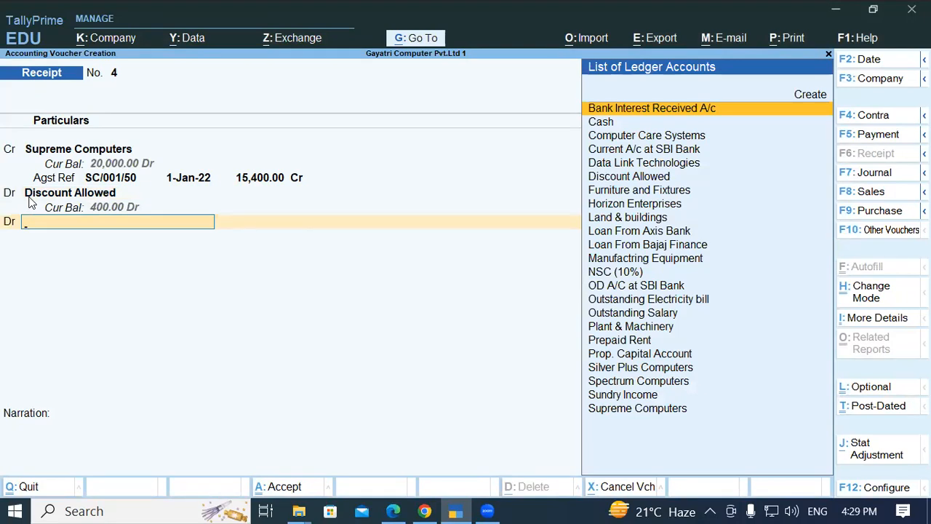
type("Cas")
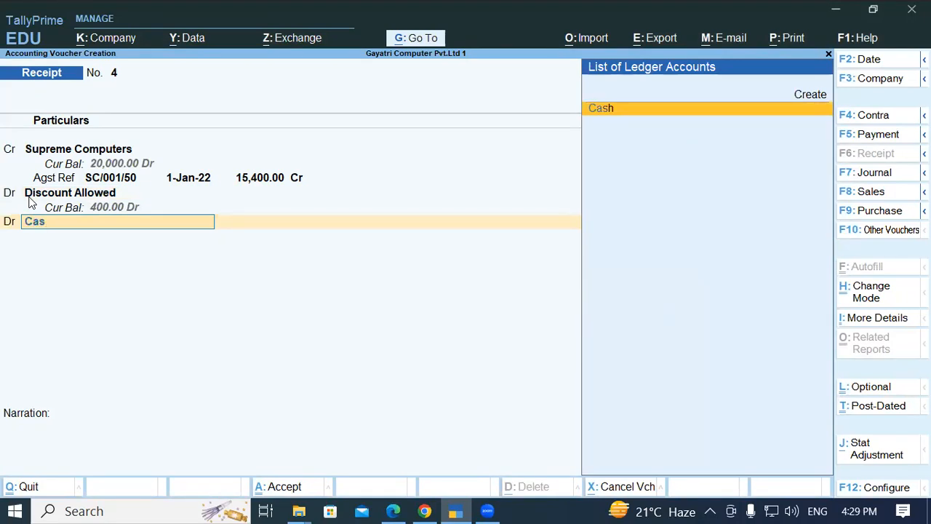
key("Return")
key("Return")
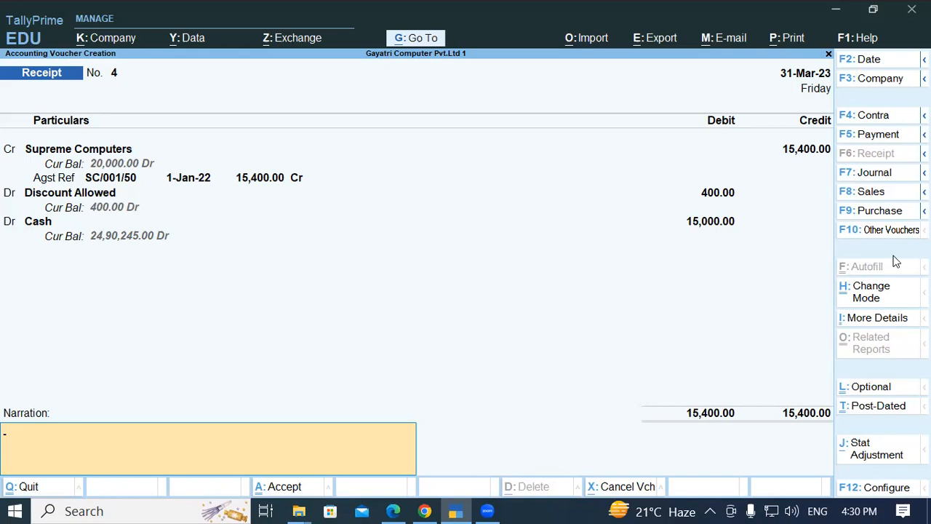
Step: Leave the narration blank and accept the Supreme Computers receipt voucher
key("Return")
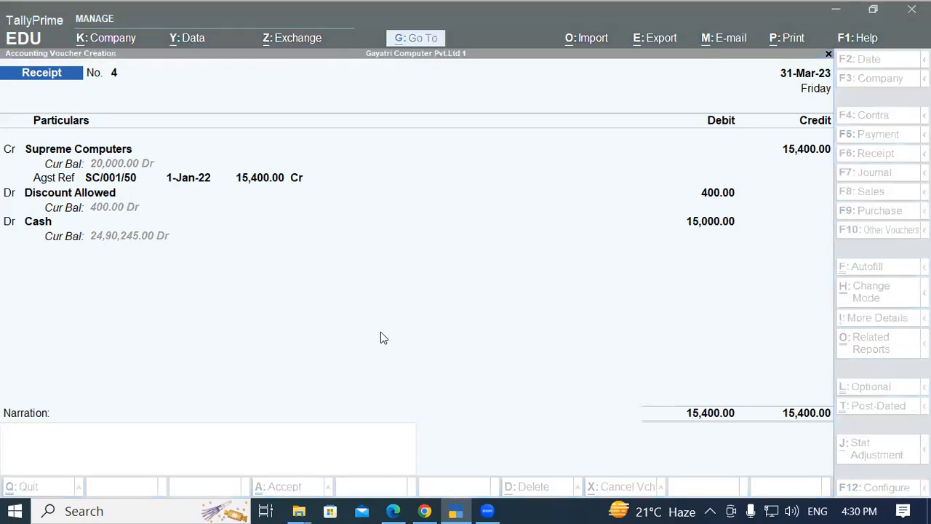
left_click(44, 222)
key("Return")
key("Return")
key("Return")
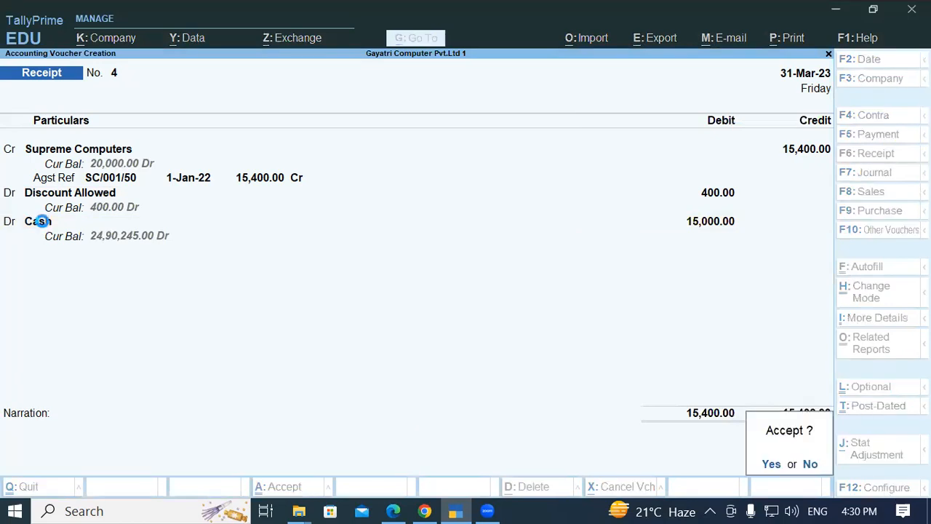
key("Return")
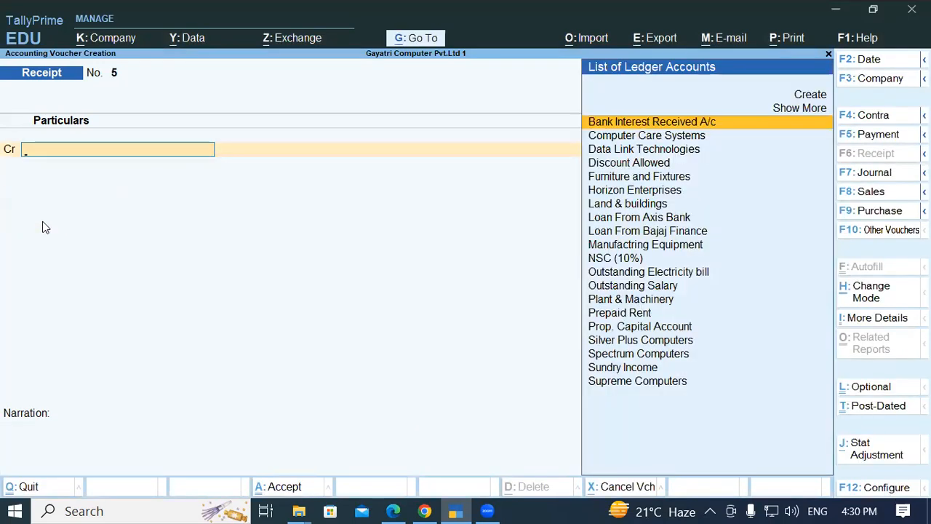
Step: Examine the Discount Allowed entry under Indirect Expenses in the detailed Profit & Loss A/c, then return to the Gateway of Tally
key("Escape")
key("Return")
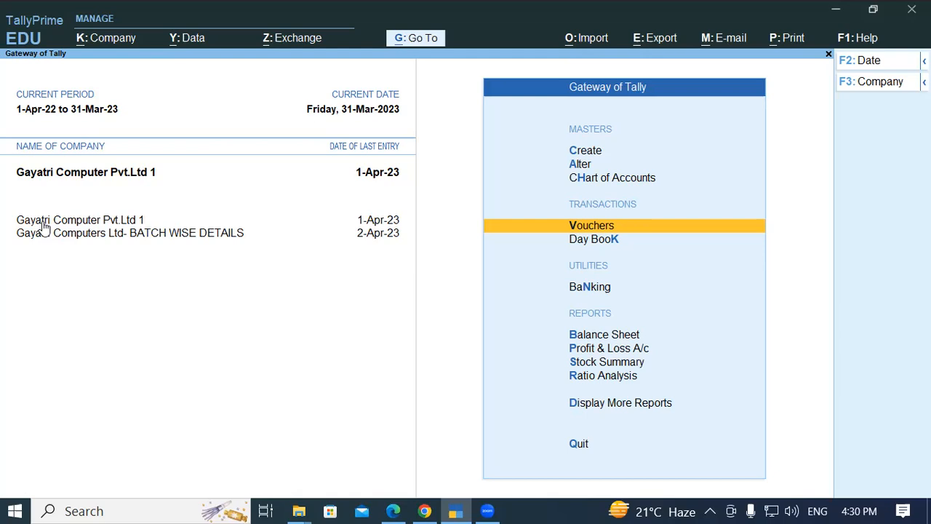
key("Down")
key("Down")
key("Down")
key("Down")
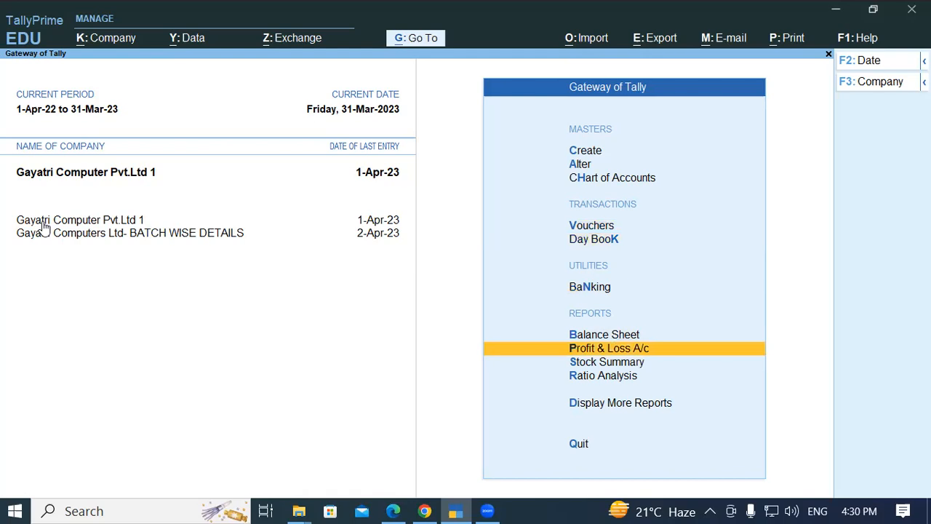
key("Return")
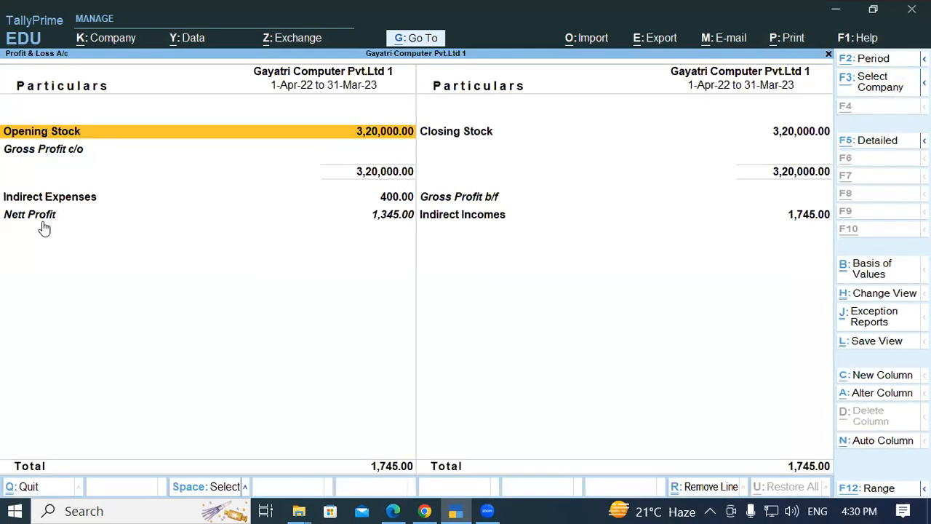
key("alt+F5")
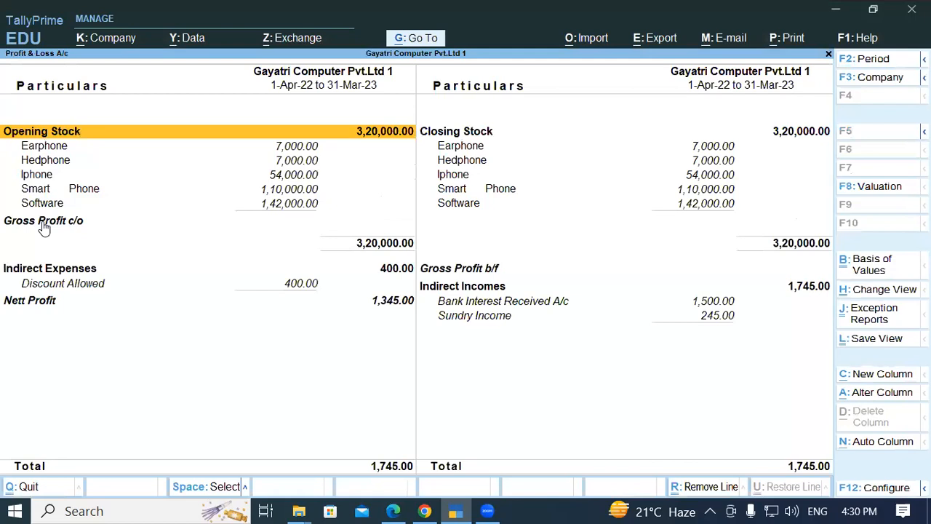
left_click(57, 287)
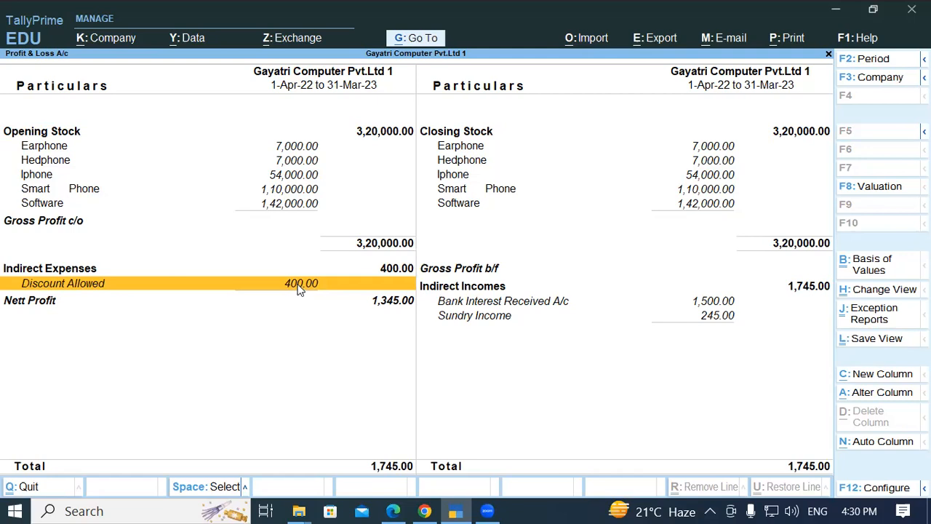
key("Escape")
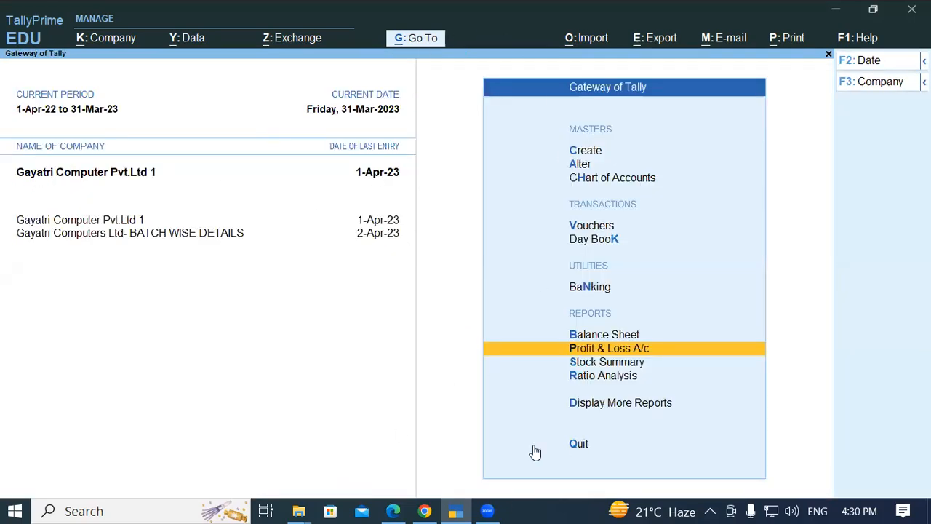
Step: Switch to the accounting PDF in Edge and review question 4 and its solution through to question 5 on page 38
left_click(392, 511)
left_click_drag(331, 284, 196, 262)
left_click(197, 262)
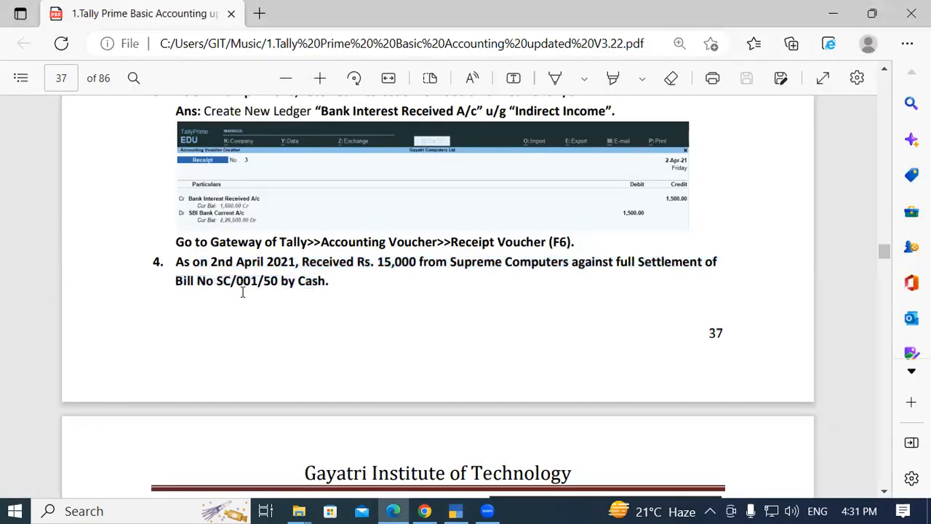
scroll(317, 278, "down", 1)
scroll(317, 278, "down", 4)
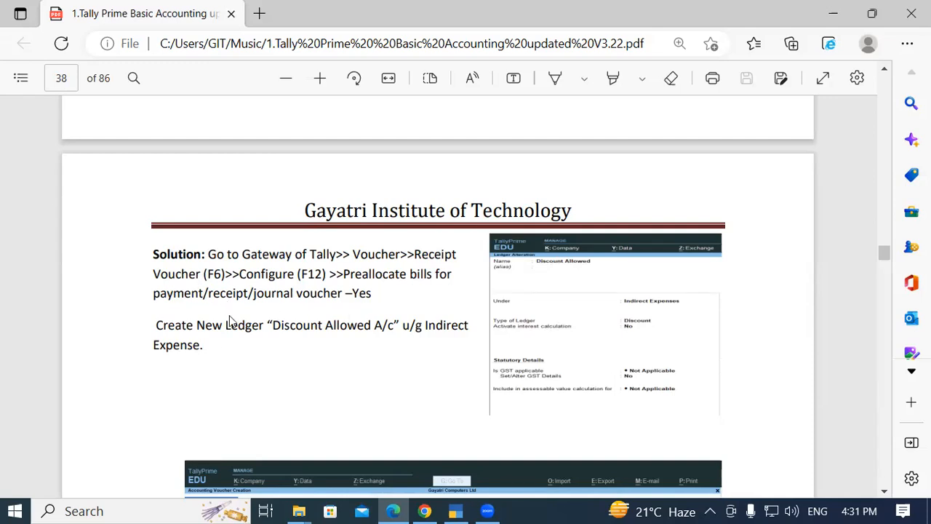
scroll(282, 346, "down", 1)
scroll(282, 347, "down", 5)
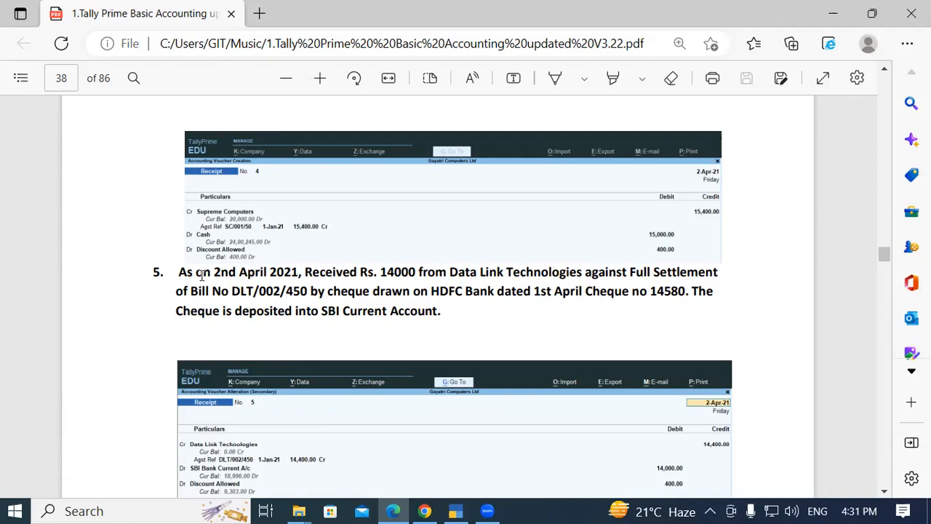
Step: Read question 5 for the receipt's date, amount, party, cheque details and the bank account it is deposited into
left_click_drag(179, 271, 274, 271)
left_click(307, 264)
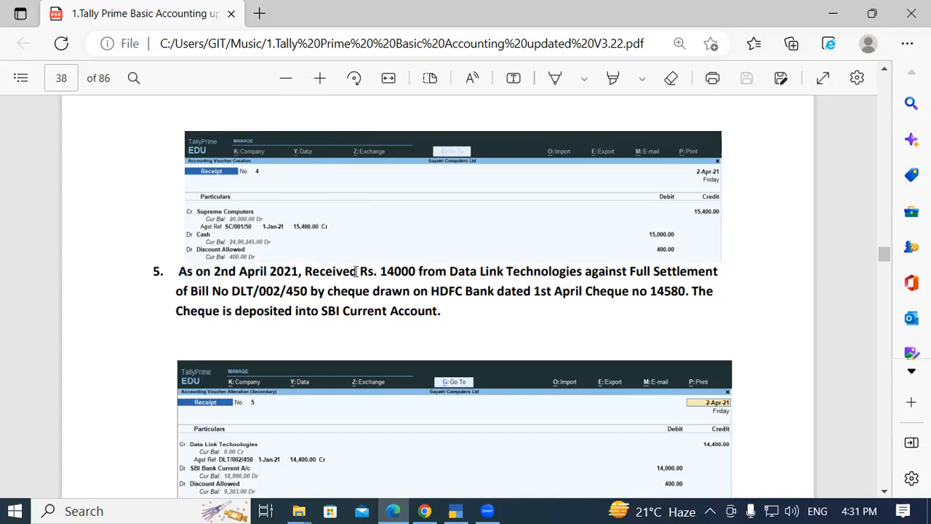
left_click_drag(381, 271, 413, 272)
left_click(413, 272)
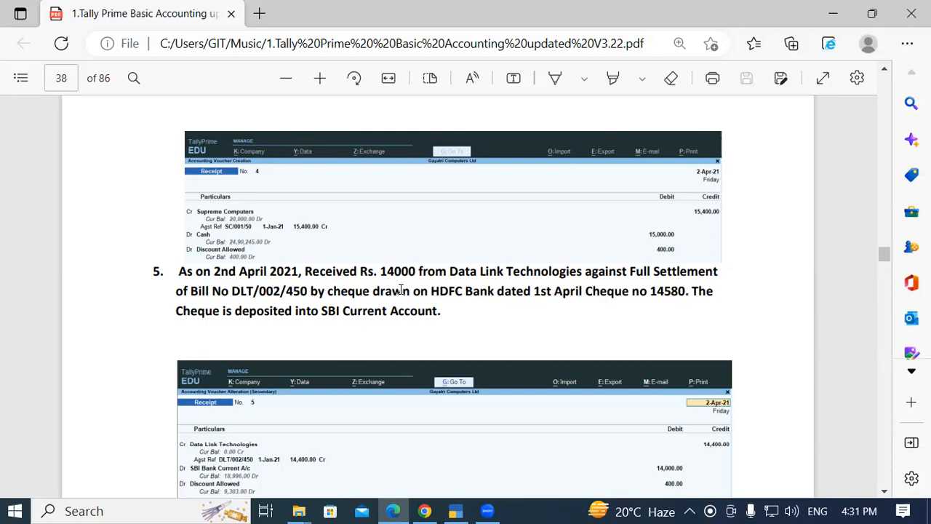
left_click_drag(450, 271, 551, 270)
left_click(550, 269)
left_click_drag(430, 292, 545, 298)
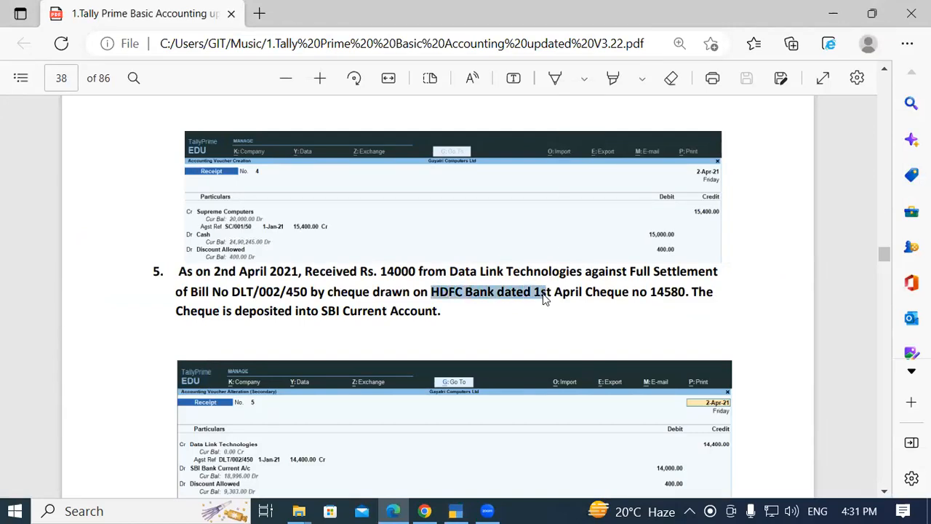
left_click(543, 292)
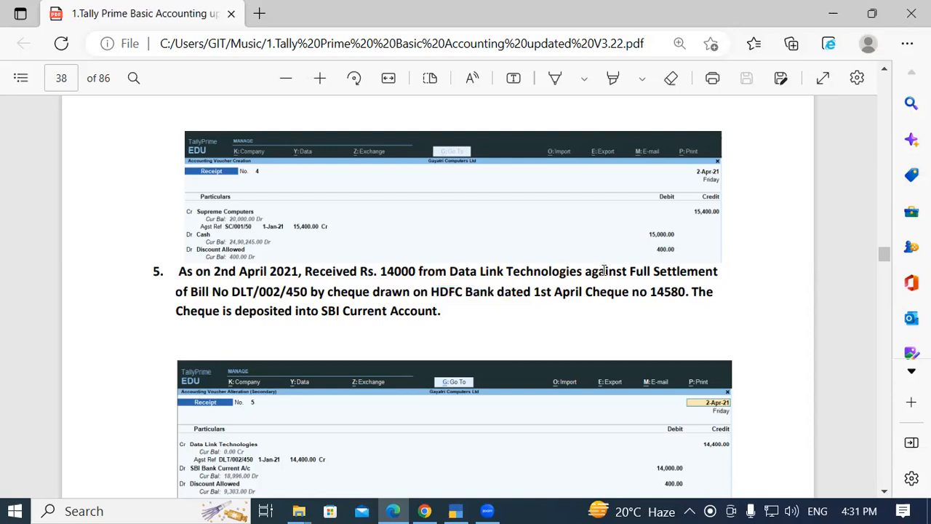
left_click_drag(649, 292, 687, 291)
left_click(687, 291)
left_click_drag(450, 272, 578, 271)
left_click(575, 272)
left_click_drag(322, 311, 429, 311)
left_click(444, 294)
left_click_drag(435, 272, 584, 270)
left_click(584, 271)
left_click_drag(321, 310, 436, 313)
left_click(437, 313)
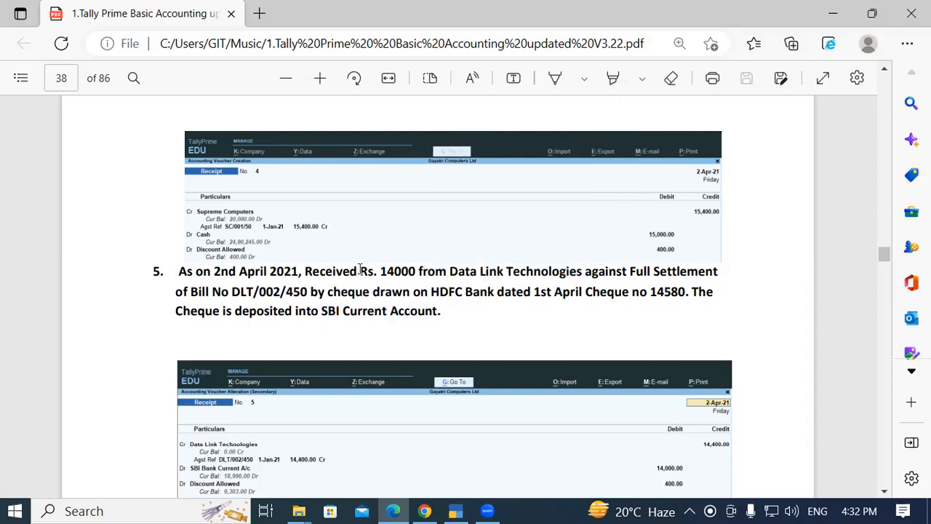
Step: Switch to TallyPrime and open a new receipt voucher from the Gateway of Tally
left_click(456, 511)
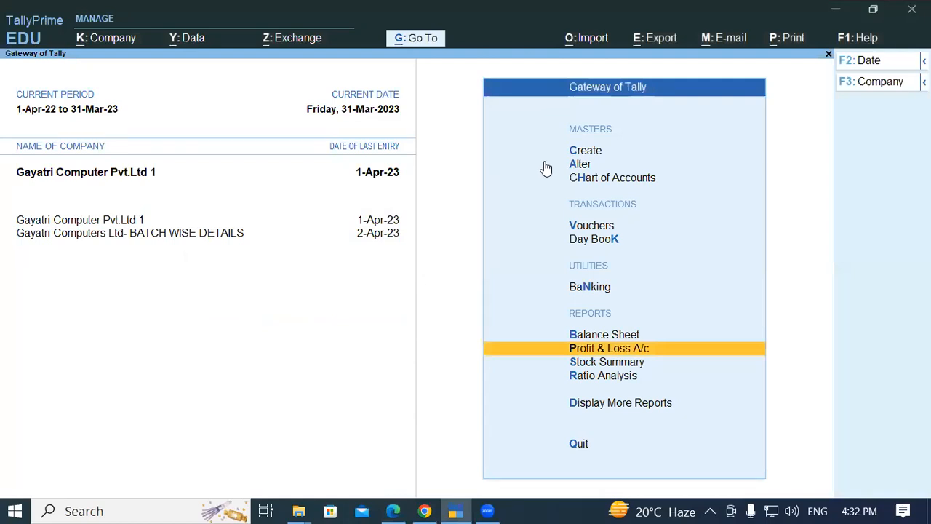
key("Up")
key("Up")
key("Up")
key("Up")
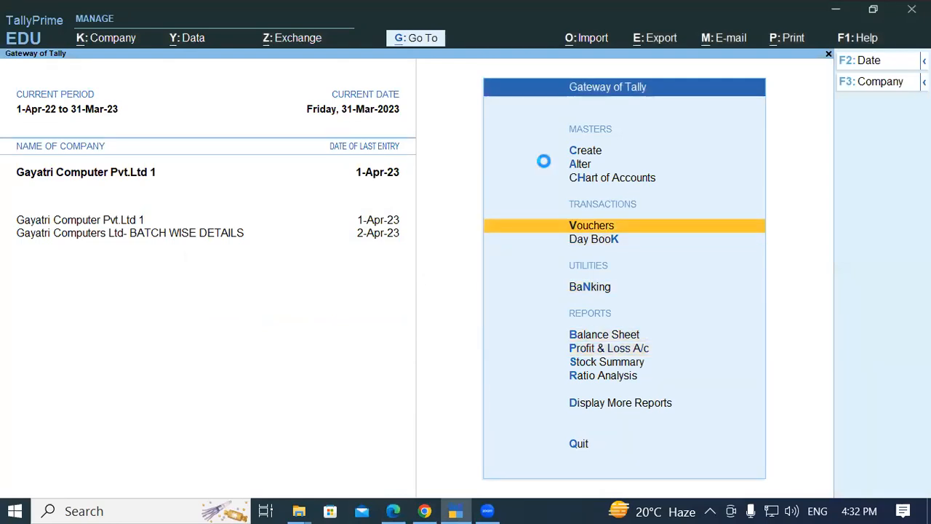
key("Return")
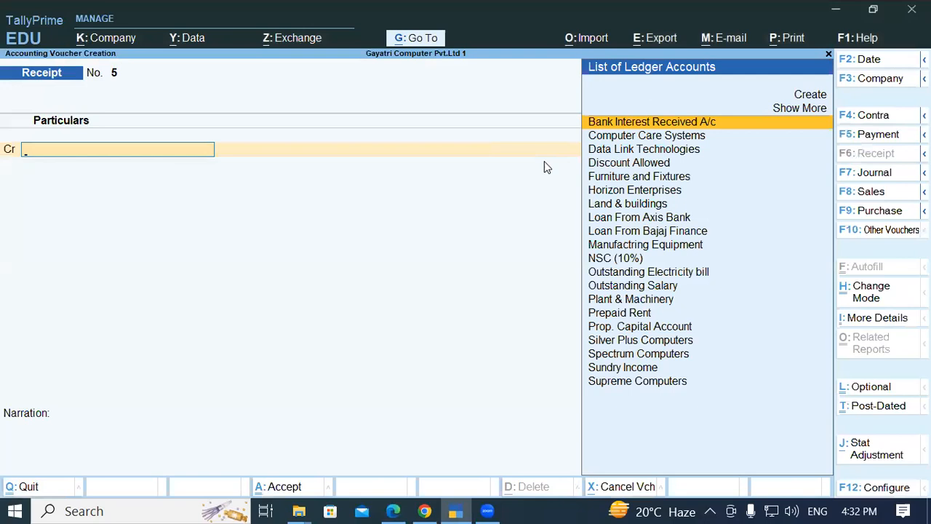
Step: Credit Data Link Technologies with 14,400 as Agst Ref to the pending bill DLT/002/450
type("Da")
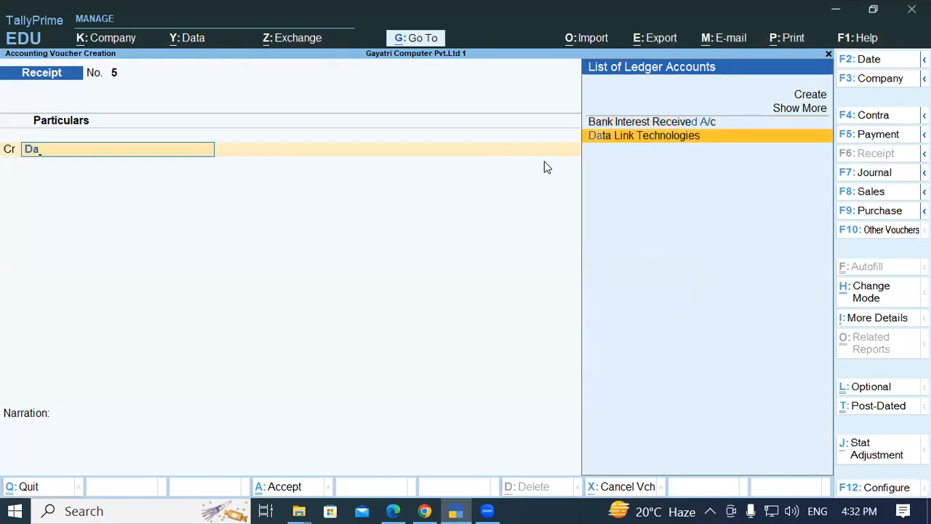
key("Return")
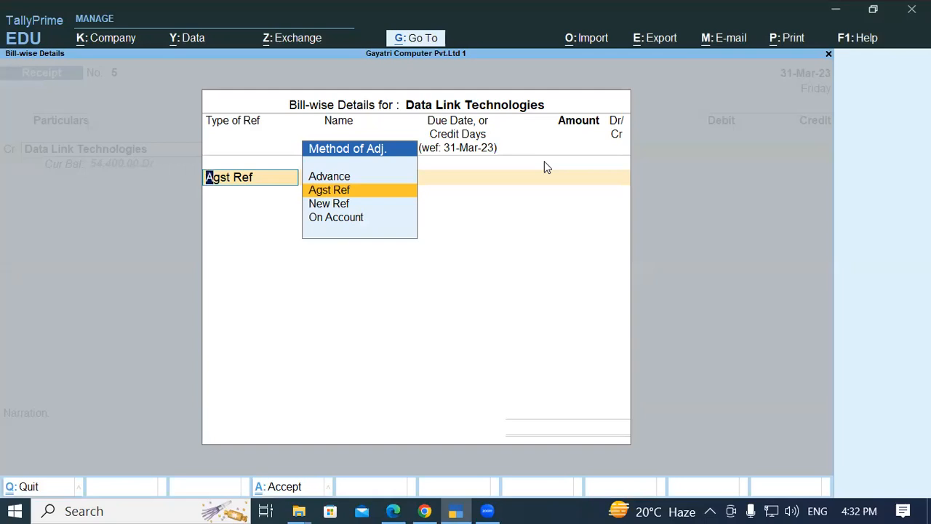
key("Return")
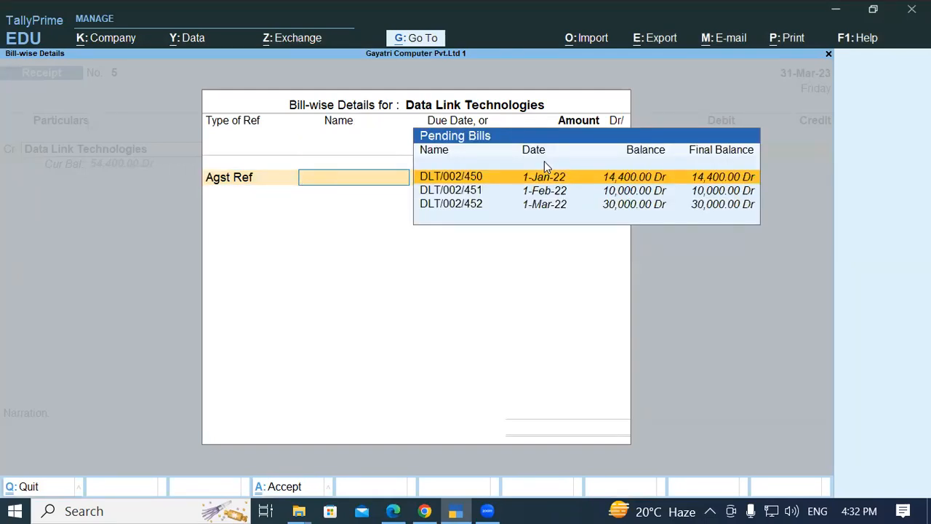
left_click(634, 179)
key("Return")
key("Return")
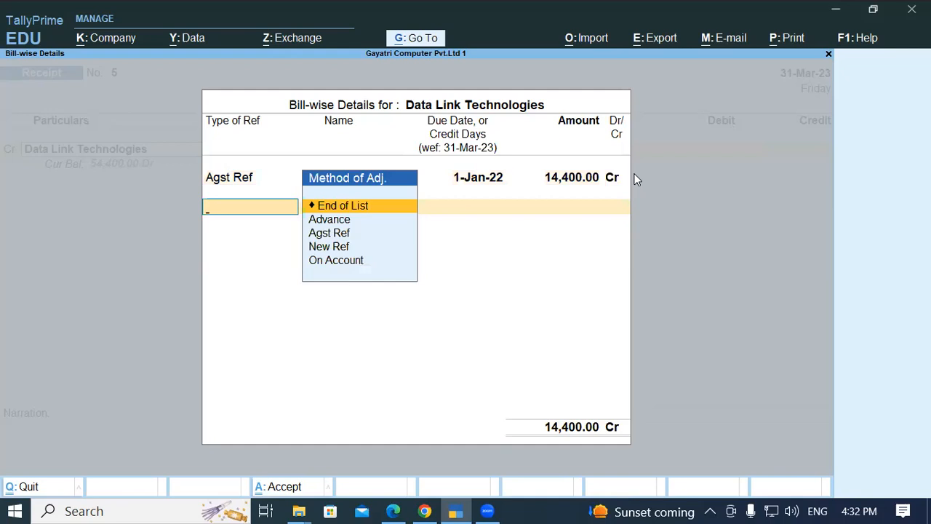
key("Return")
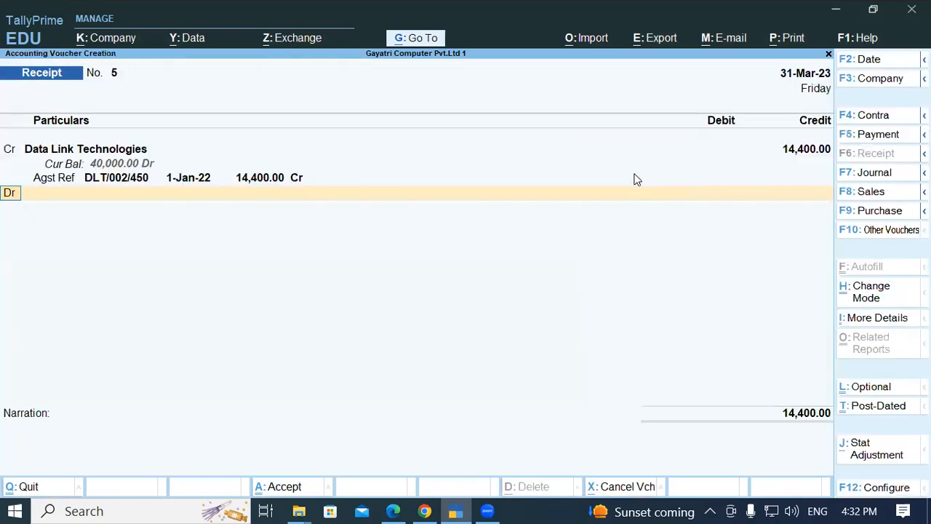
Step: Add a debit line for Discount Allowed with an amount of 400
key("Return")
type("Di")
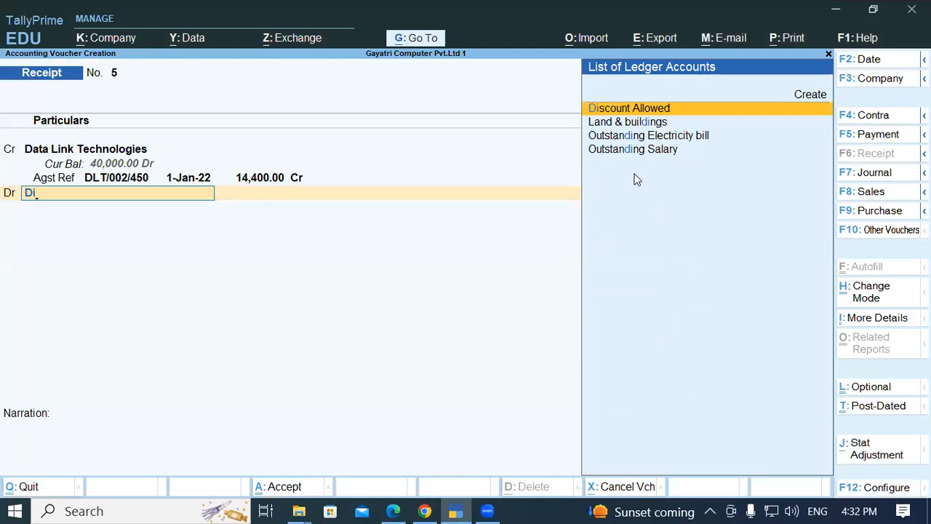
key("Return")
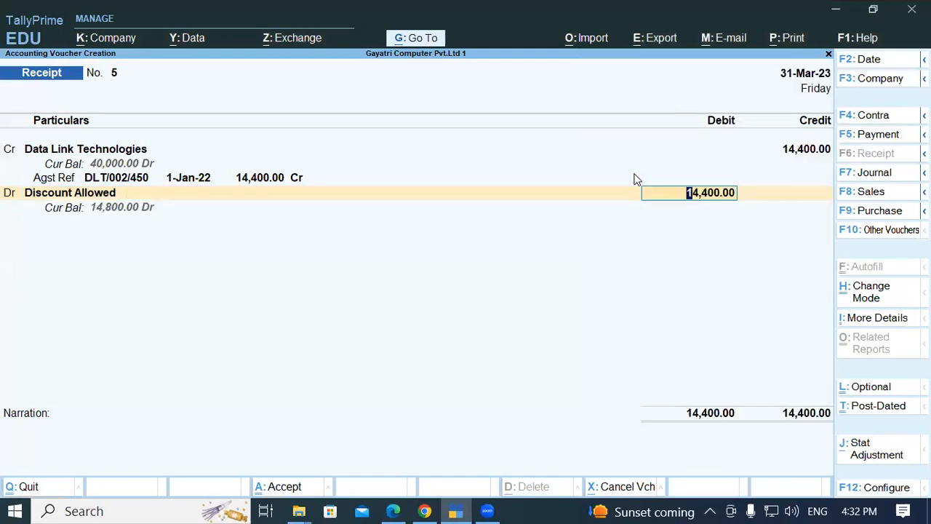
type("14")
key("BackSpace")
key("BackSpace")
type("400")
key("Return")
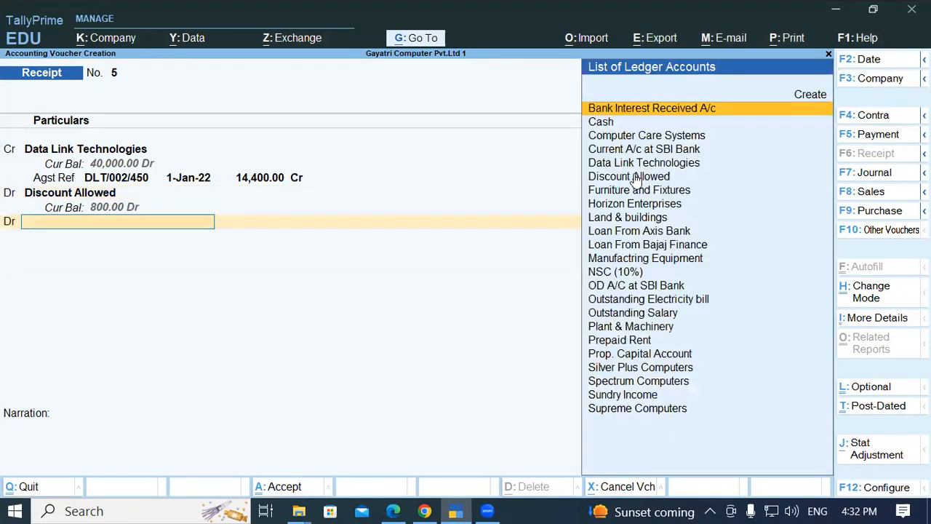
Step: Debit Current A/c at SBI Bank with 14,000, using Cheque/DD as the transaction type
type("Sbi")
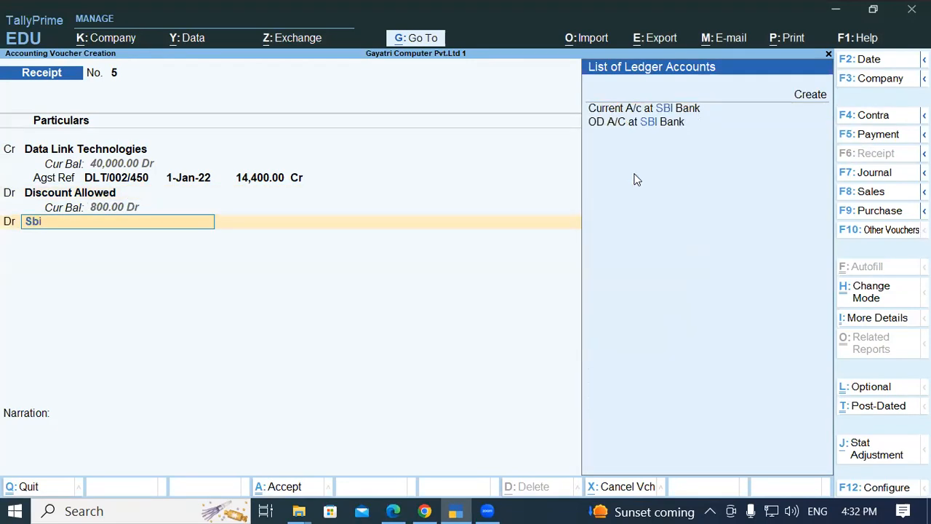
key("Down")
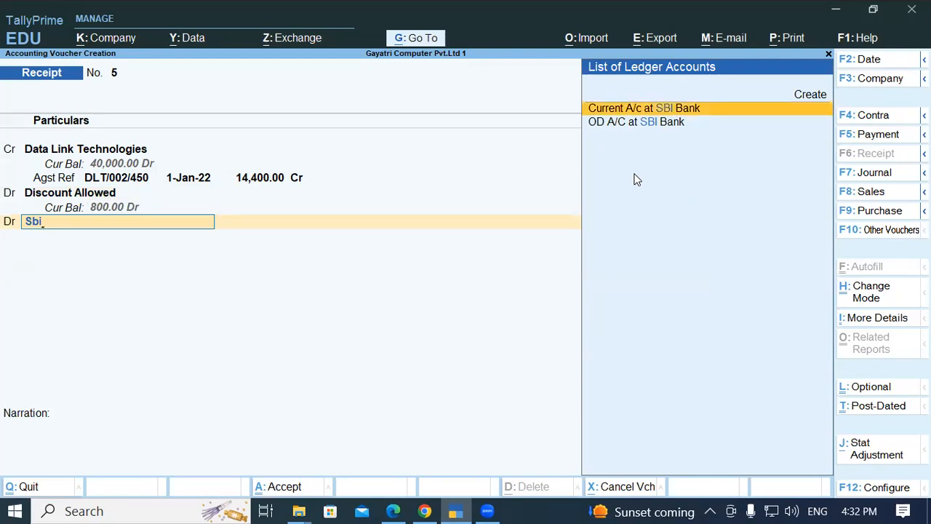
key("Return")
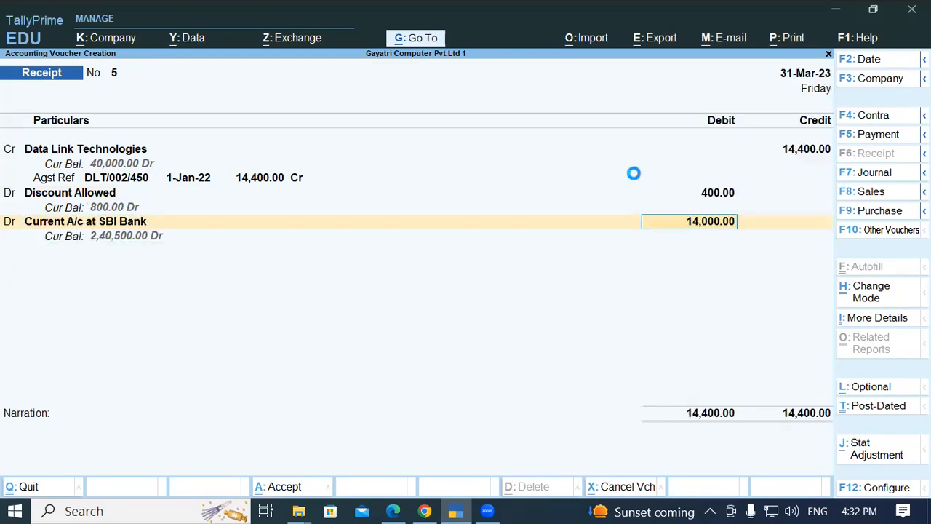
key("Return")
key("Return")
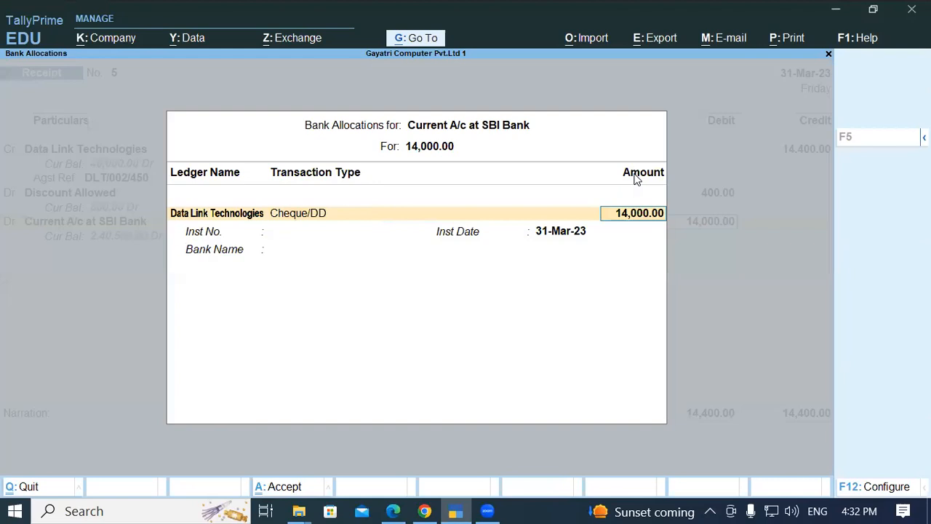
key("Return")
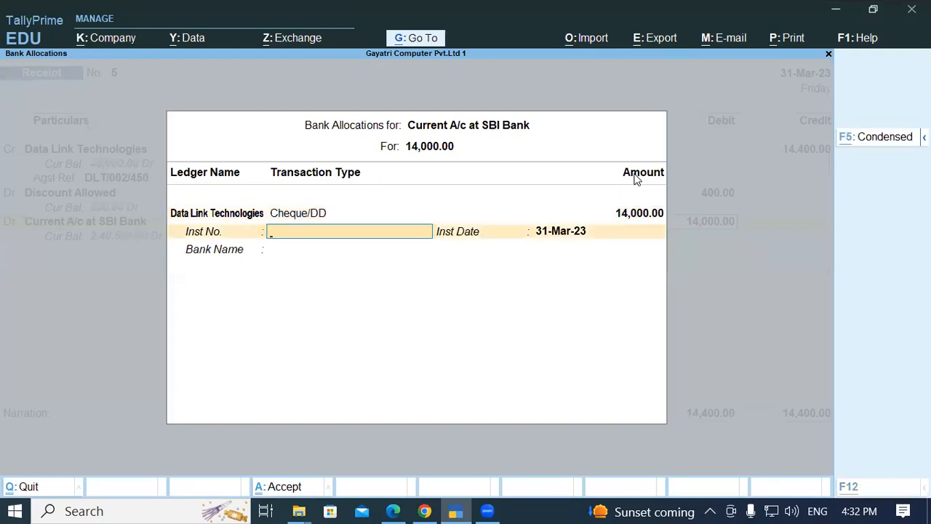
Step: Check the cheque details in the PDF, then enter instrument number 14580 and specify HDFC as the bank name in TallyPrime
key("alt+Tab")
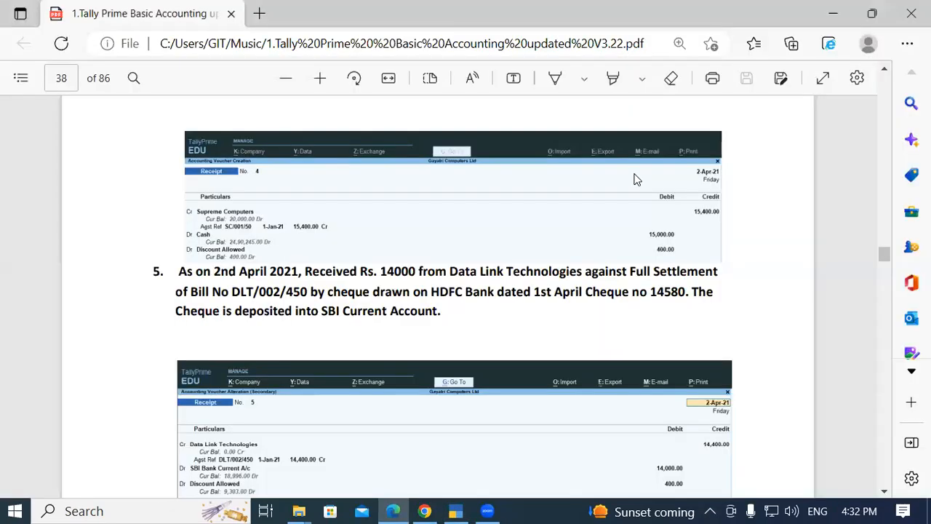
key("alt+Tab")
type("14580")
key("Return")
key("Return")
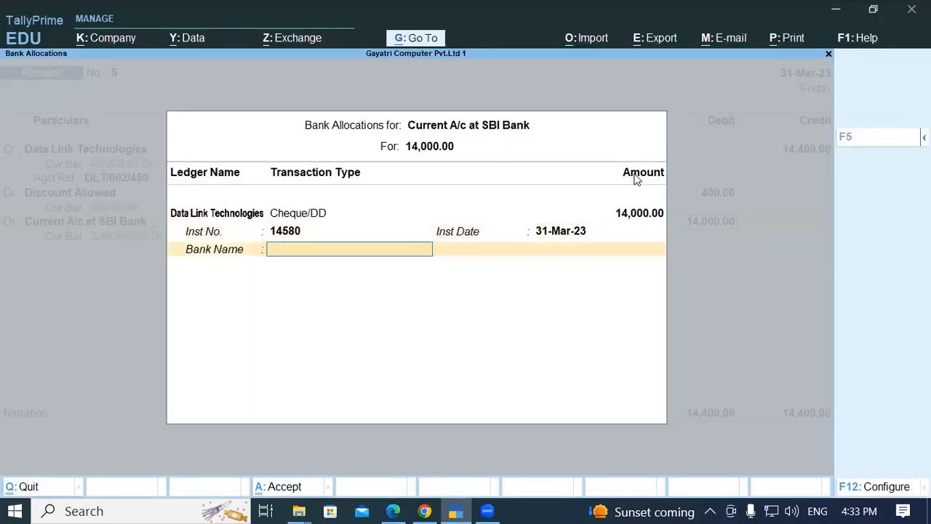
key("space")
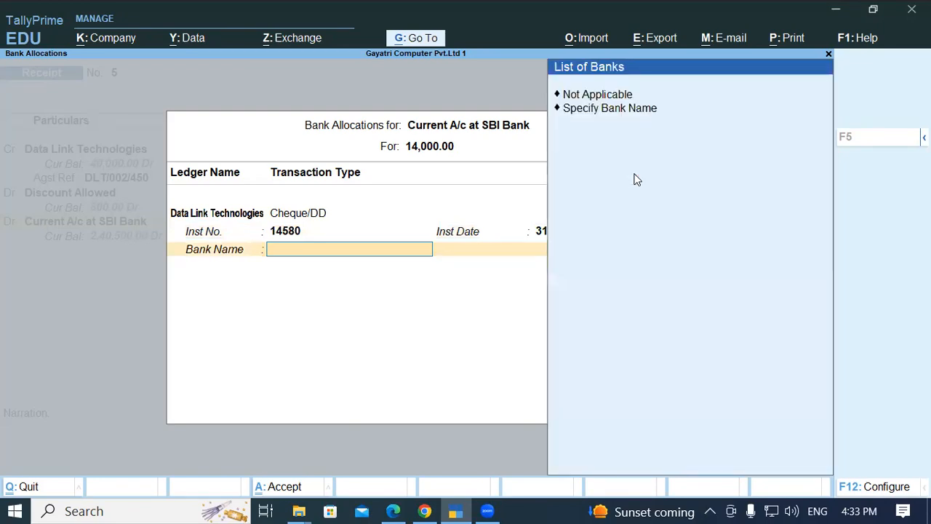
key("Down")
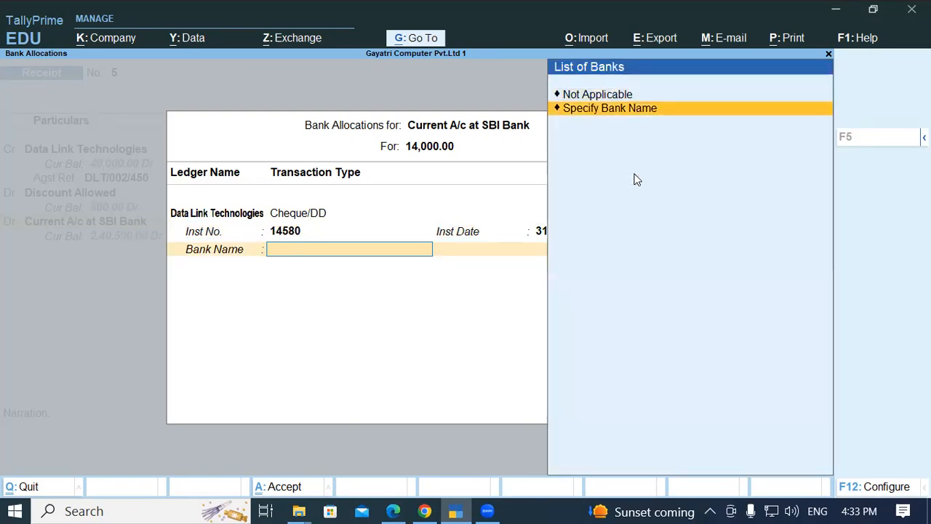
key("Return")
type("HDFC")
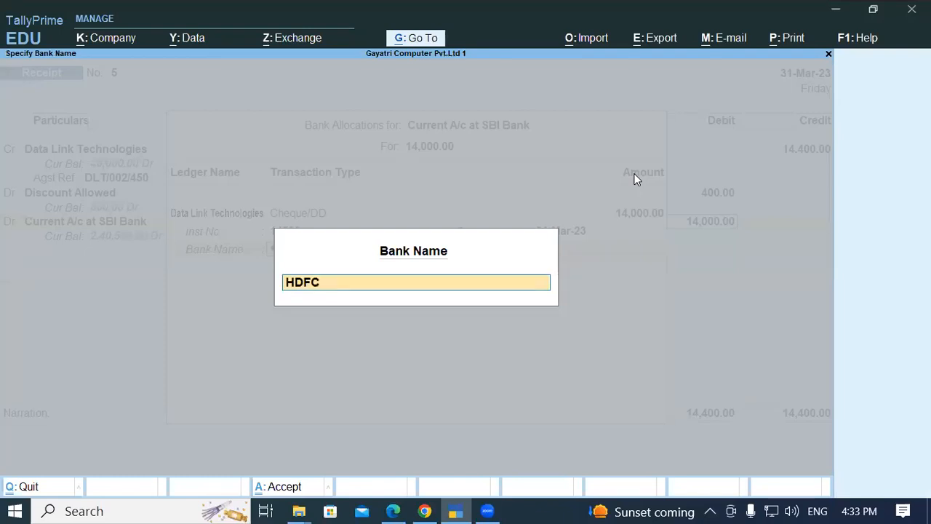
key("Return")
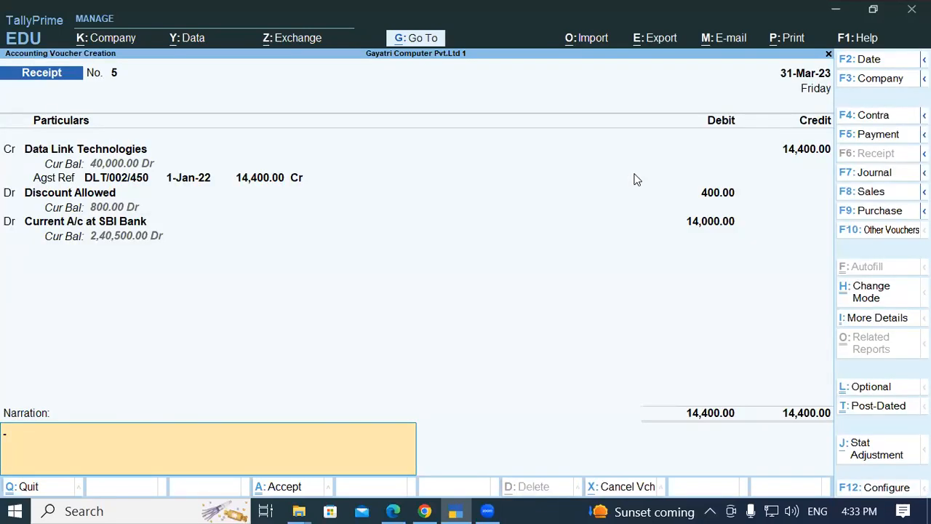
Step: Save the receipt voucher with a blank narration and return to the Gateway of Tally
key("Return")
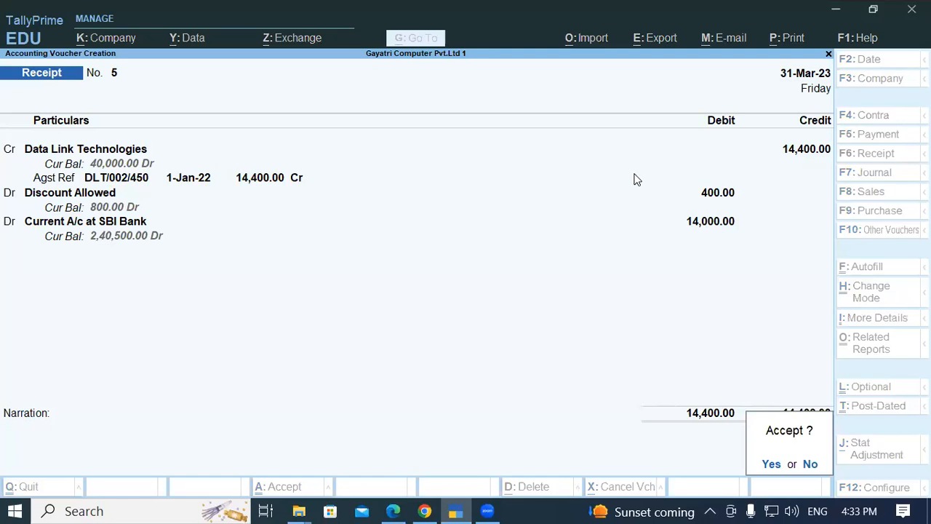
key("Return")
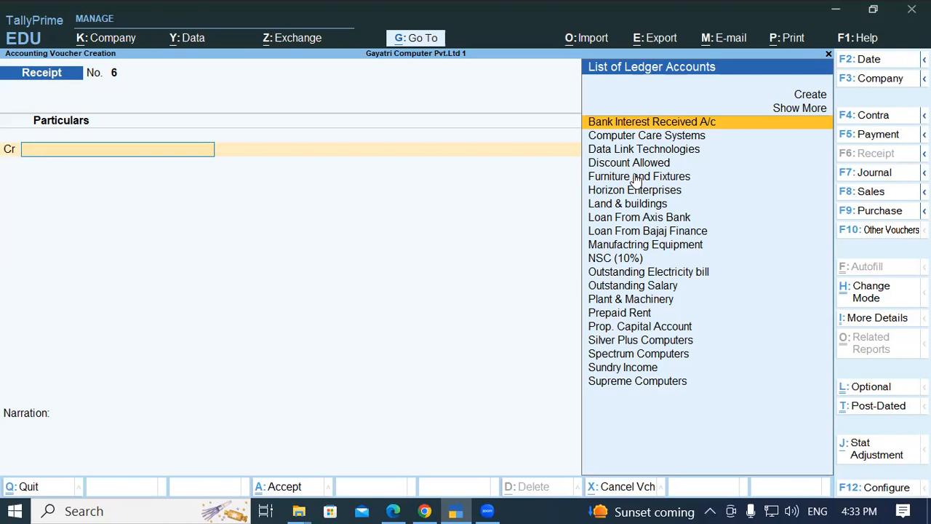
key("Escape")
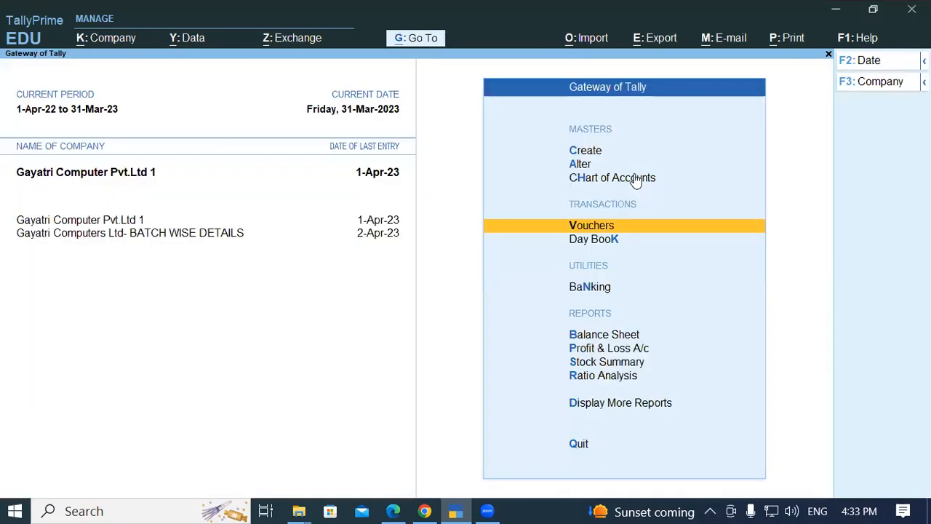
Step: Examine Discount Allowed, Indirect Incomes and Nett Profit in the detailed Profit & Loss A/c, then return to the Gateway of Tally
key("Down")
key("Down")
key("Down")
key("Down")
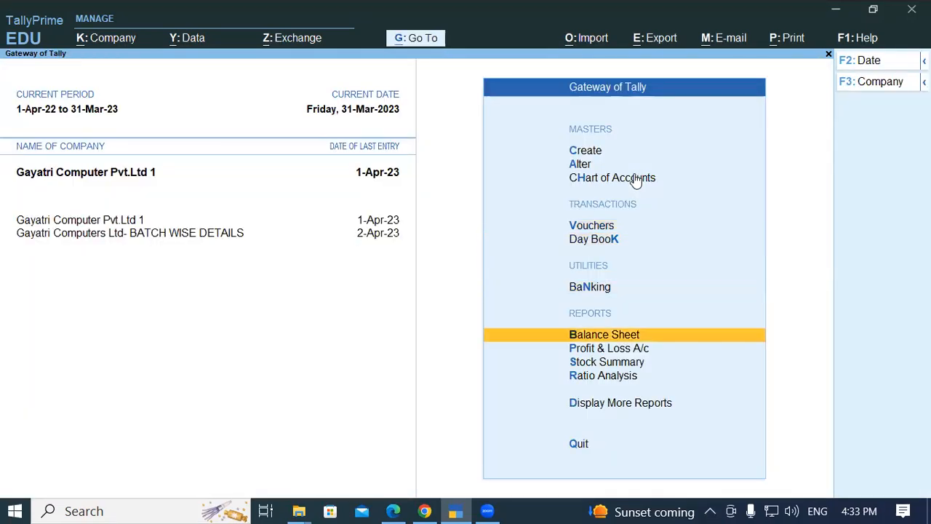
key("Return")
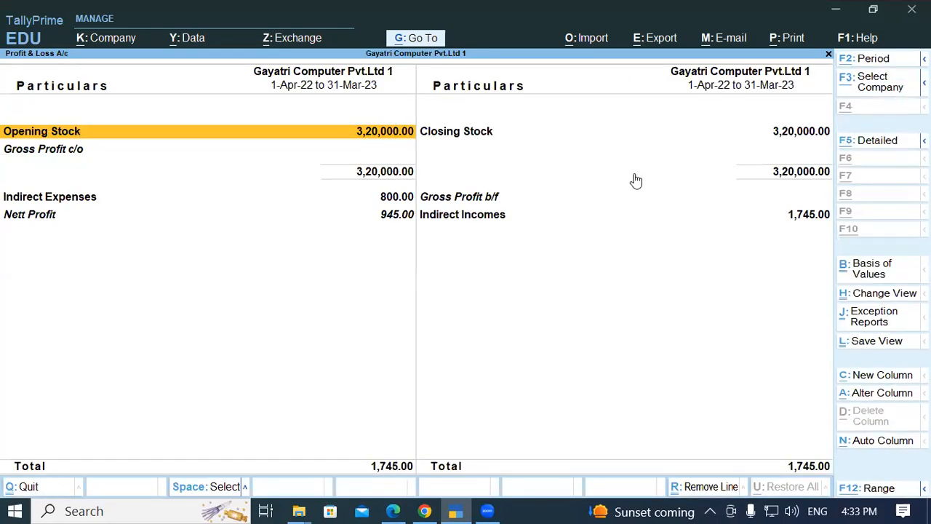
key("alt+F5")
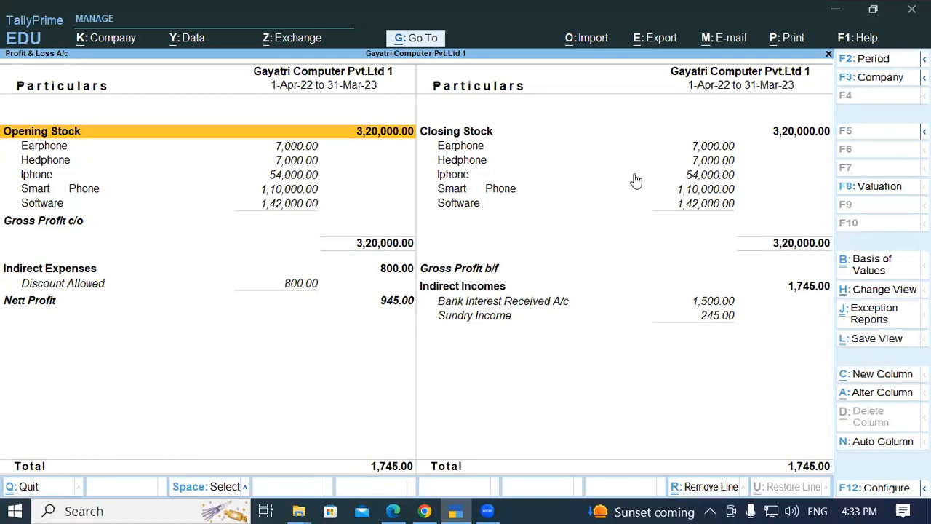
left_click(64, 285)
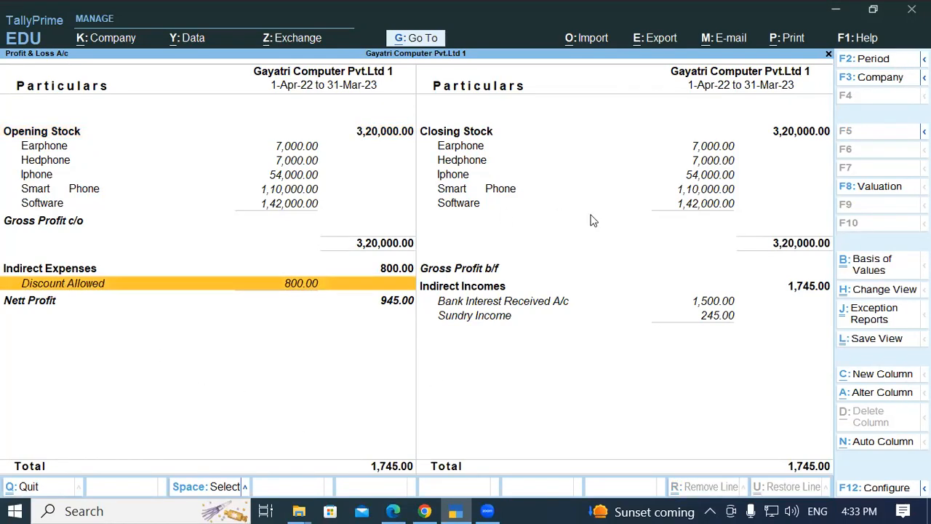
left_click(824, 290)
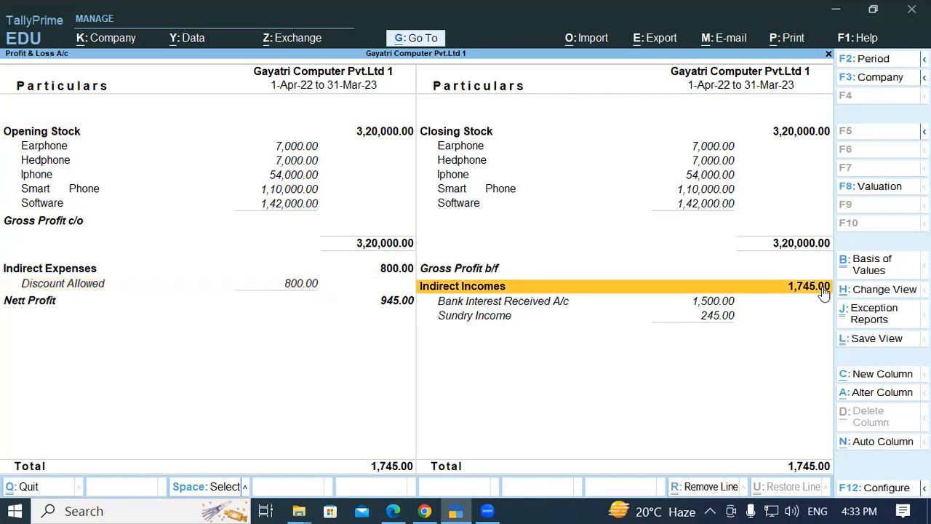
left_click(295, 290)
left_click(385, 307)
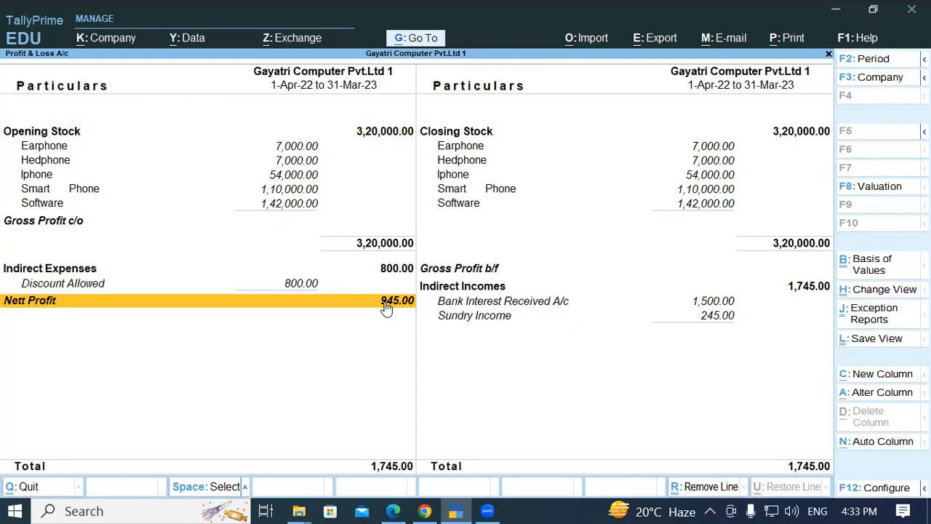
key("Escape")
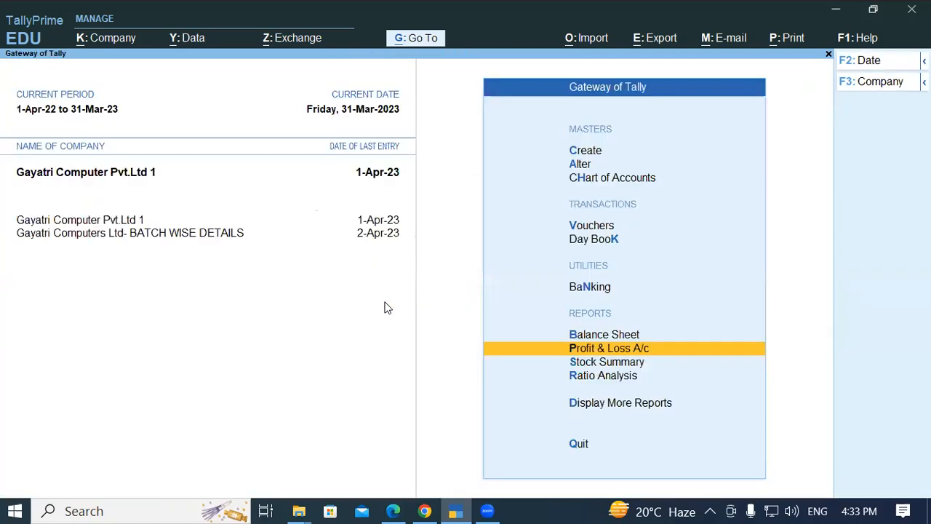
key("Escape")
key("Escape")
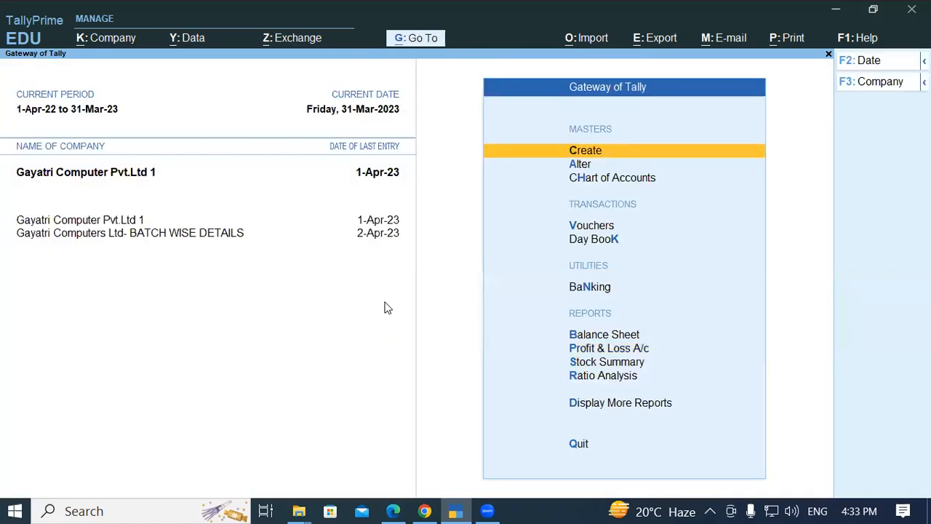
Step: Switch to the accounting PDF in Edge and read question 6 with its solution, then continue to question 7 on page 39
left_click(394, 509)
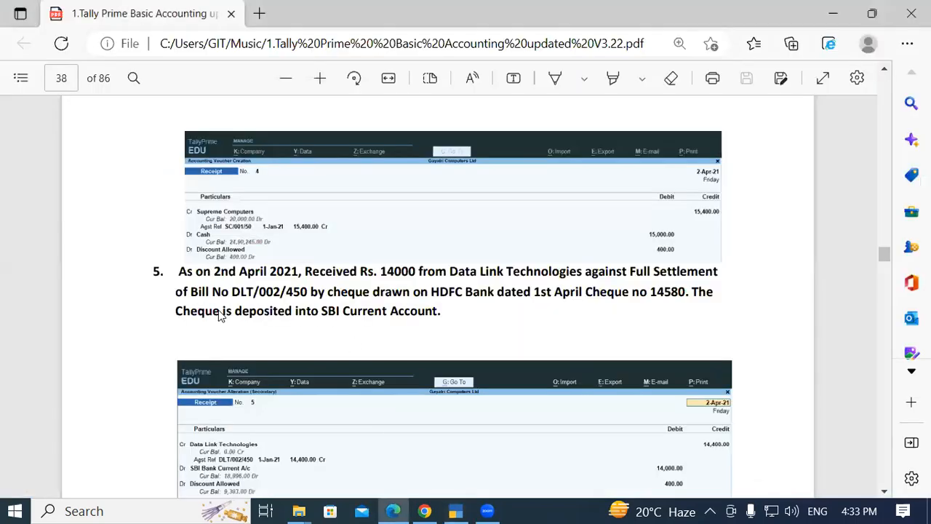
scroll(220, 314, "down", 1)
left_click_drag(177, 244, 315, 248)
scroll(260, 316, "down", 2)
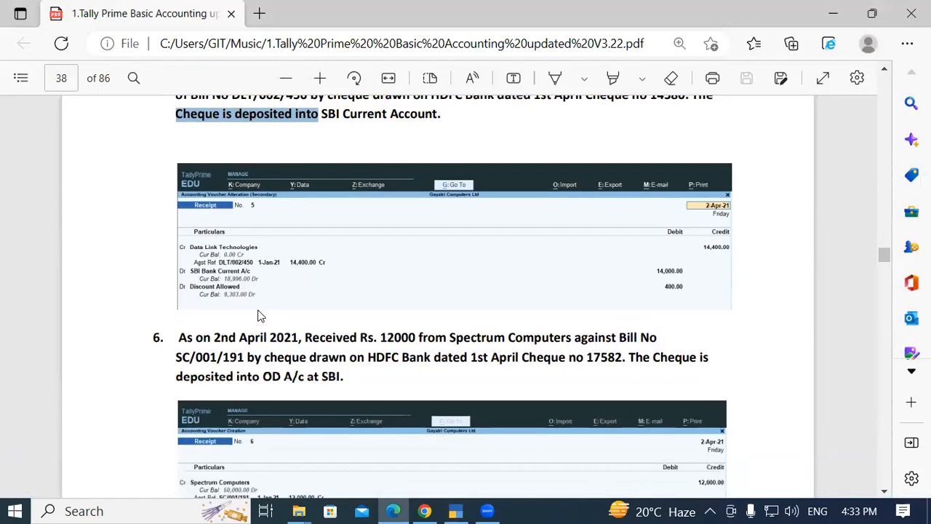
left_click_drag(178, 338, 341, 376)
left_click(339, 376)
scroll(456, 275, "down", 2)
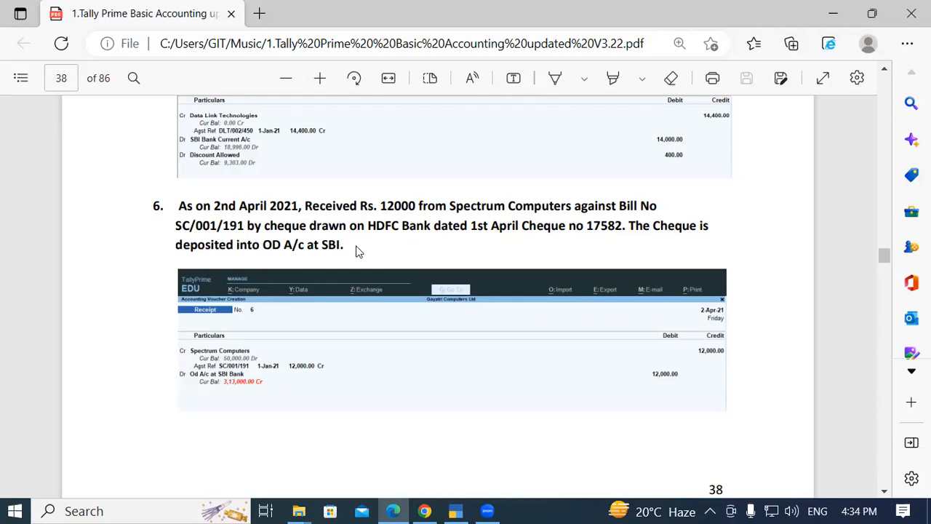
scroll(218, 303, "down", 4)
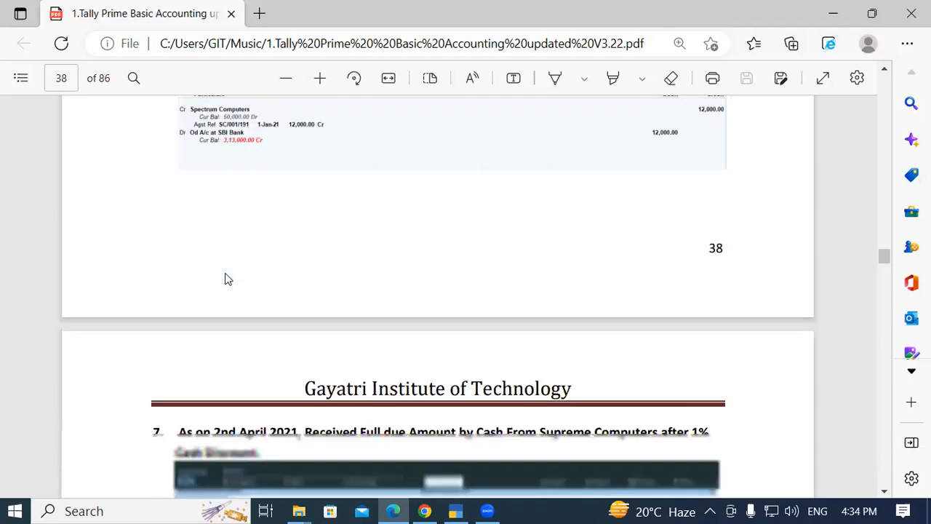
scroll(345, 250, "down", 2)
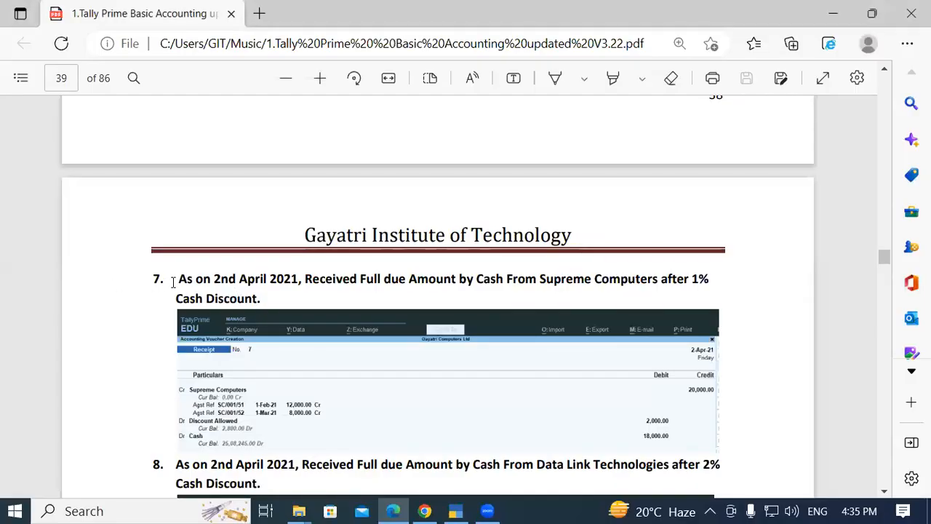
Step: Read question 7 in the PDF, examining the party, full due amount, cash payment and cash discount percentage
left_click_drag(179, 277, 350, 286)
left_click(283, 278)
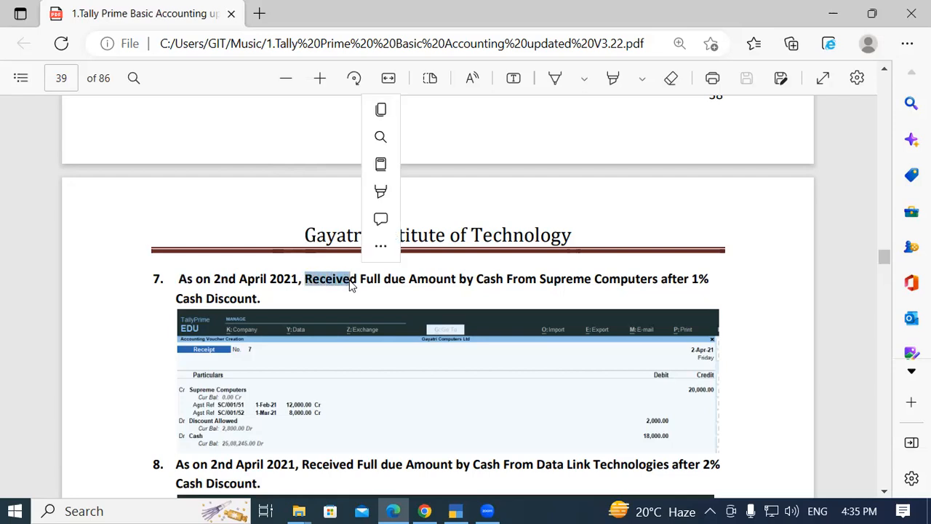
left_click(348, 283)
left_click_drag(307, 278, 357, 278)
left_click(356, 279)
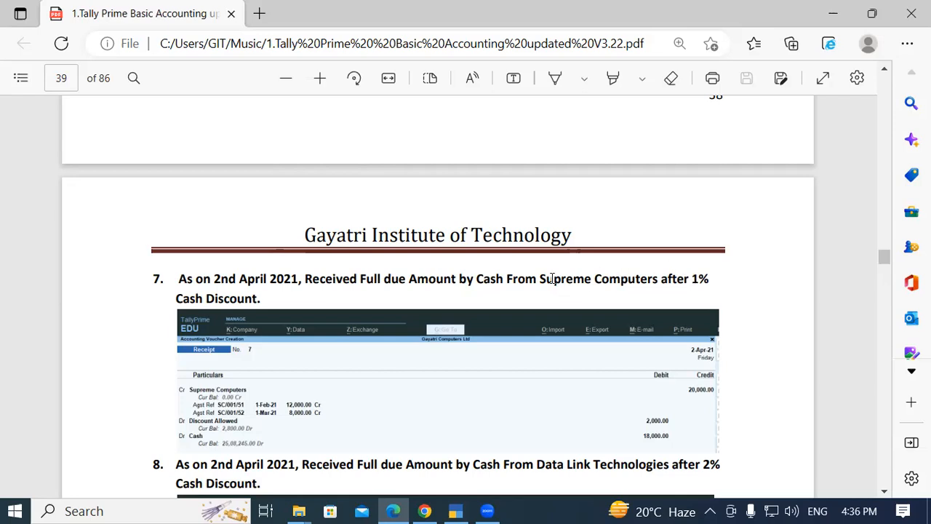
left_click_drag(541, 278, 633, 284)
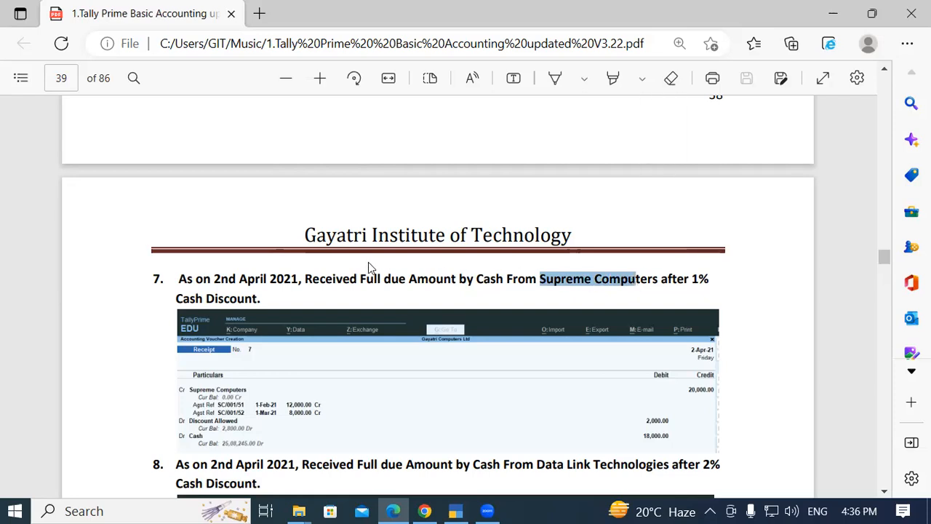
left_click_drag(360, 283, 401, 285)
left_click(398, 283)
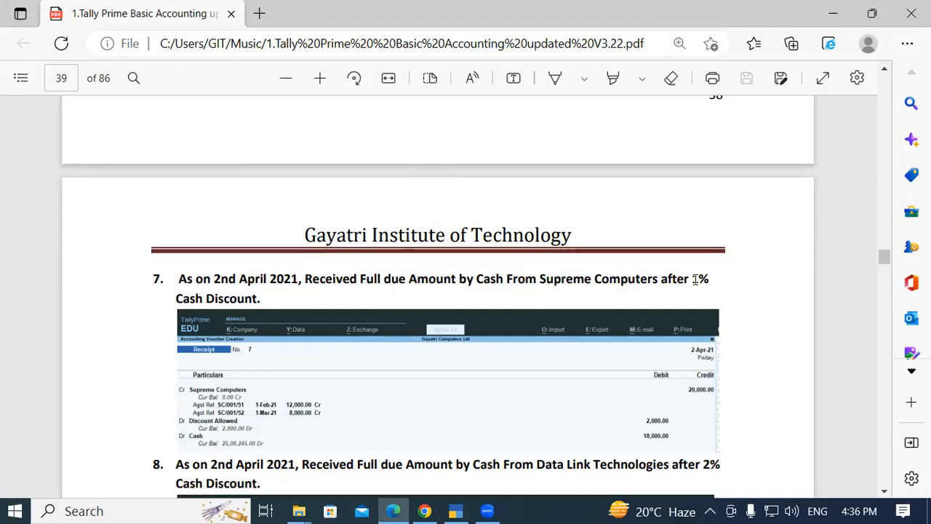
left_click_drag(175, 304, 260, 300)
left_click(256, 299)
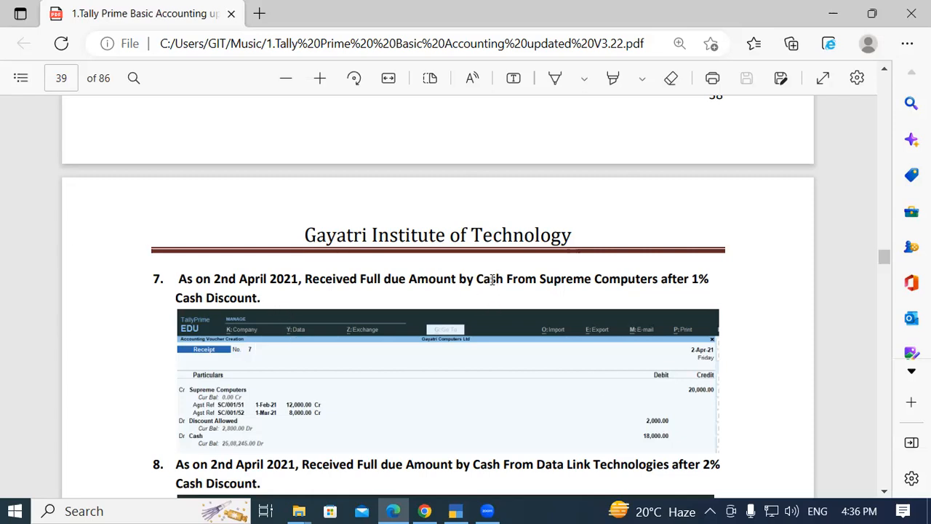
left_click_drag(542, 280, 649, 280)
left_click(650, 280)
left_click_drag(503, 280, 474, 280)
left_click(475, 280)
left_click_drag(689, 279, 694, 281)
left_click(694, 281)
Step: Switch to TallyPrime and open a new receipt voucher from the Gateway of Tally
left_click(463, 509)
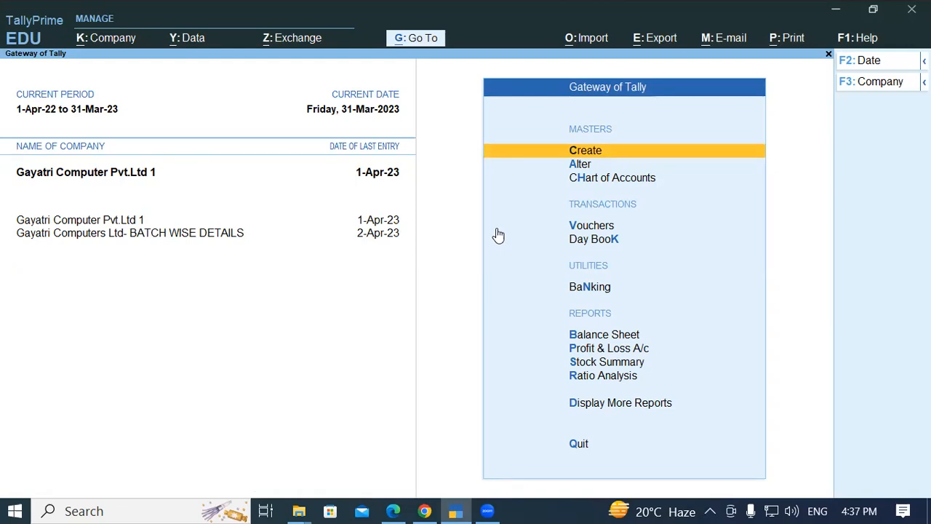
key("Down")
key("Down")
key("Down")
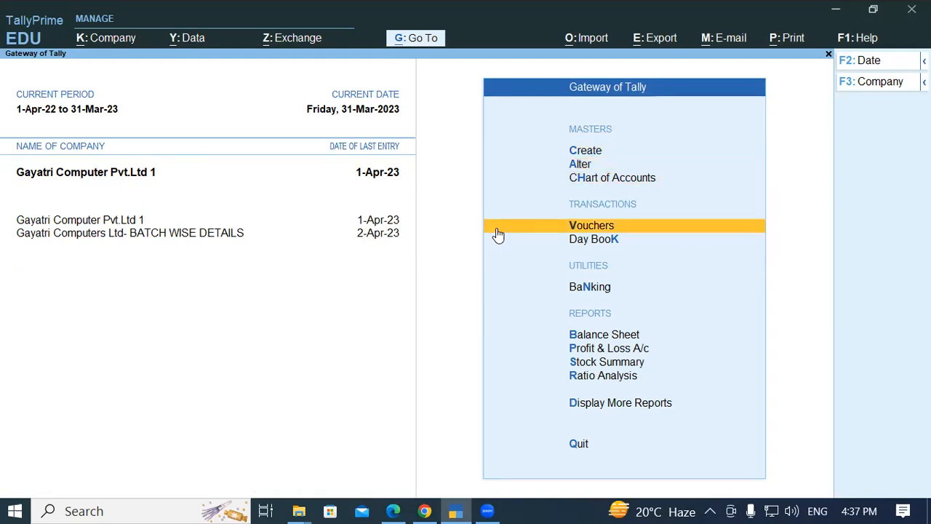
left_click(497, 227)
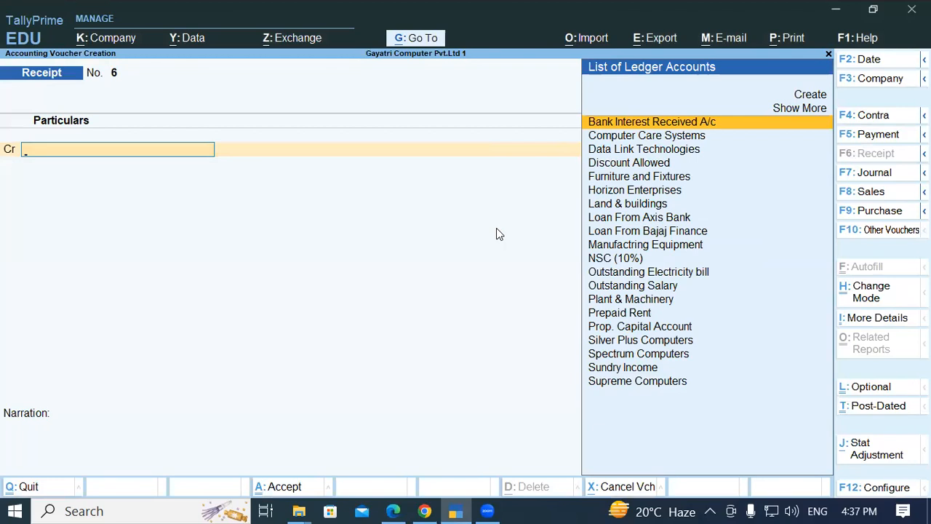
key("ctrl")
key("ctrl+n")
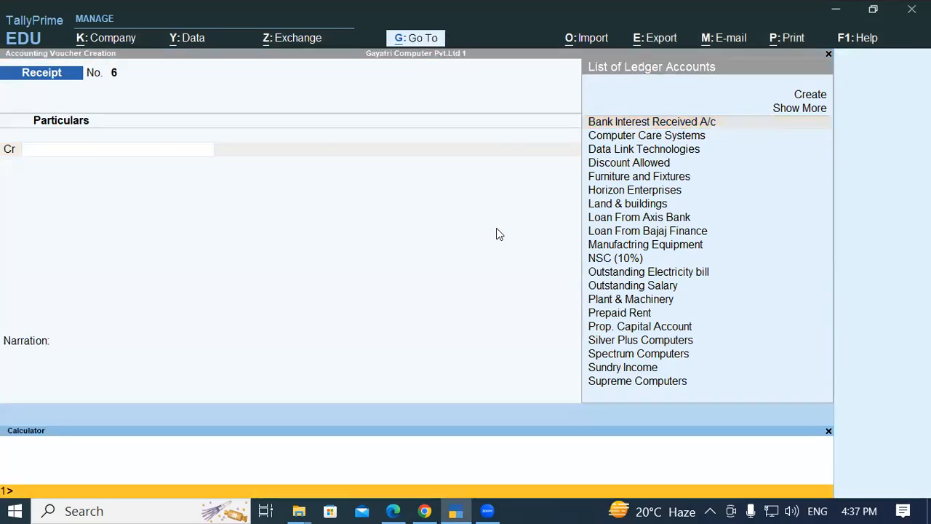
key("ctrl")
key("ctrl+n")
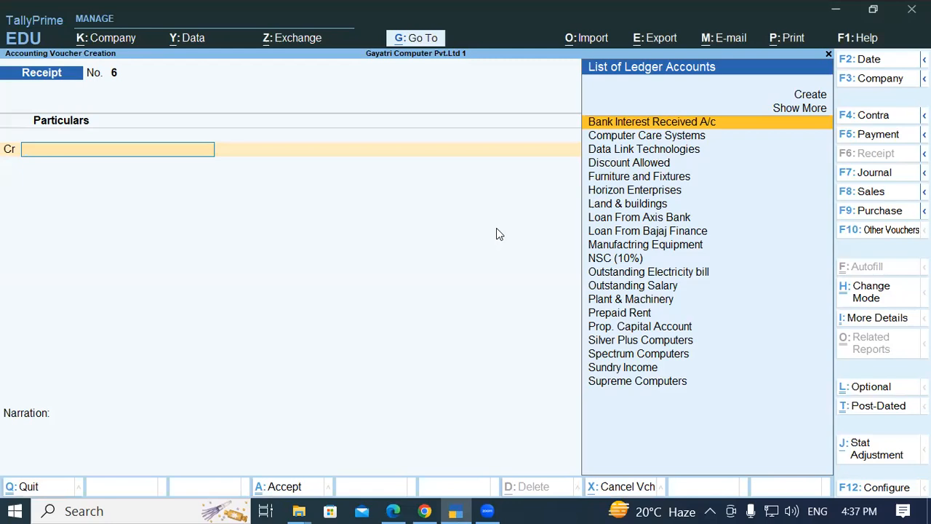
Step: Credit Supreme Computers in the receipt voucher and allocate 12,000 as Agst Ref to pending bill SC/001/51
type("Su")
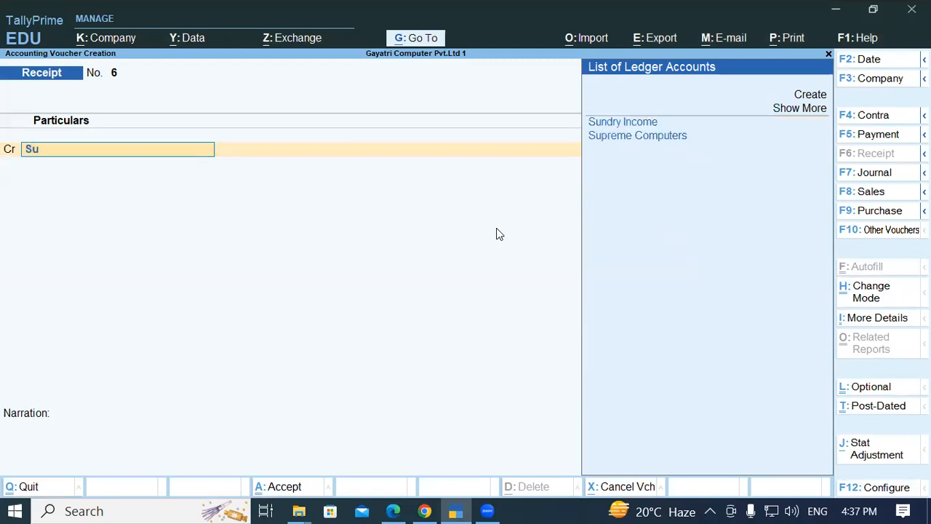
key("Down")
key("Return")
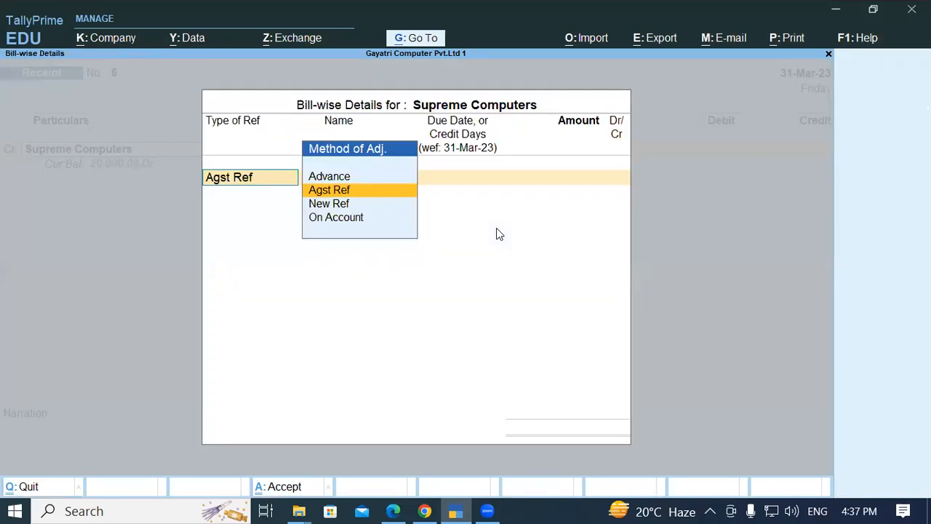
key("Return")
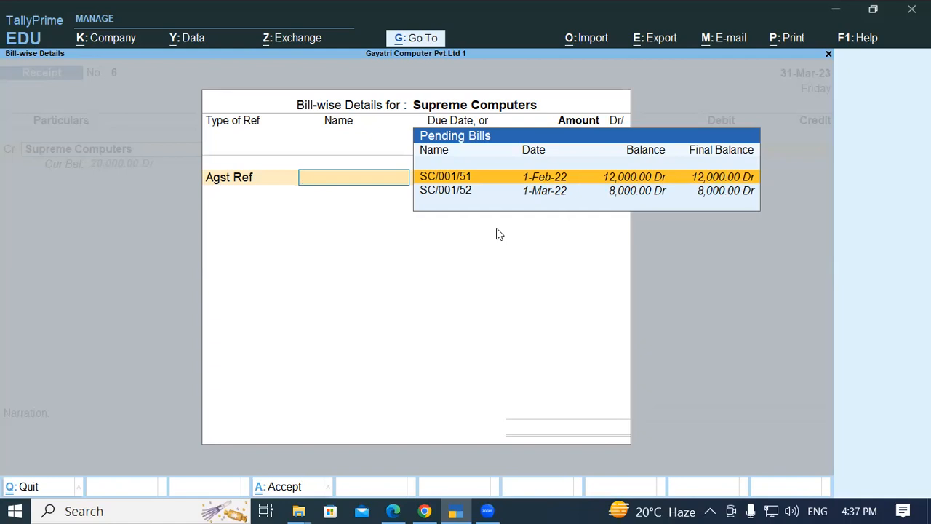
key("Return")
key("Return")
key("Return")
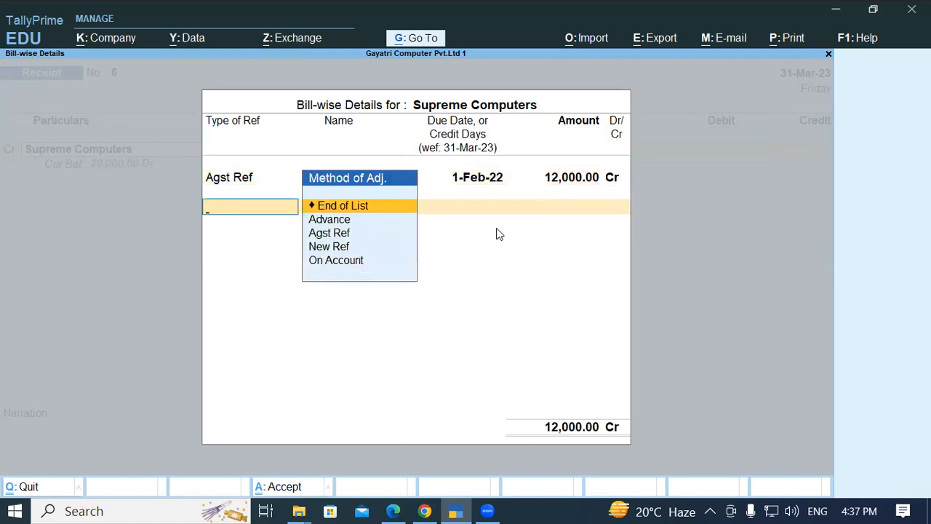
Step: Allocate 8,000 as Agst Ref to pending bill SC/001/52 and finish the bill-wise details
key("Down")
key("Down")
key("Return")
key("Return")
key("Return")
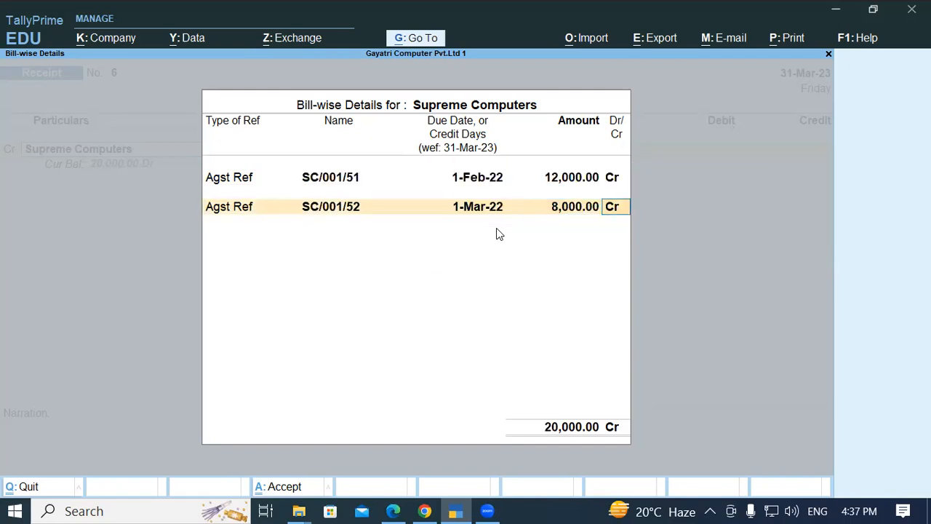
key("Return")
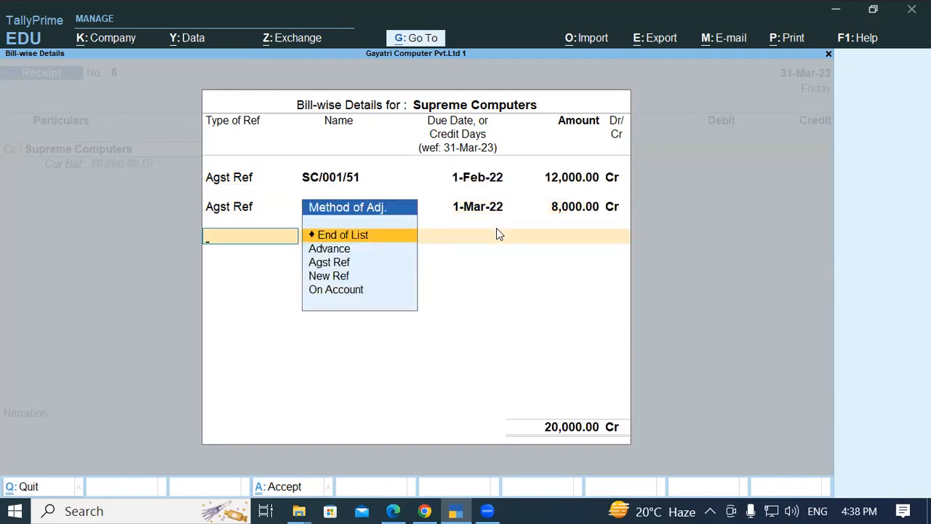
key("Return")
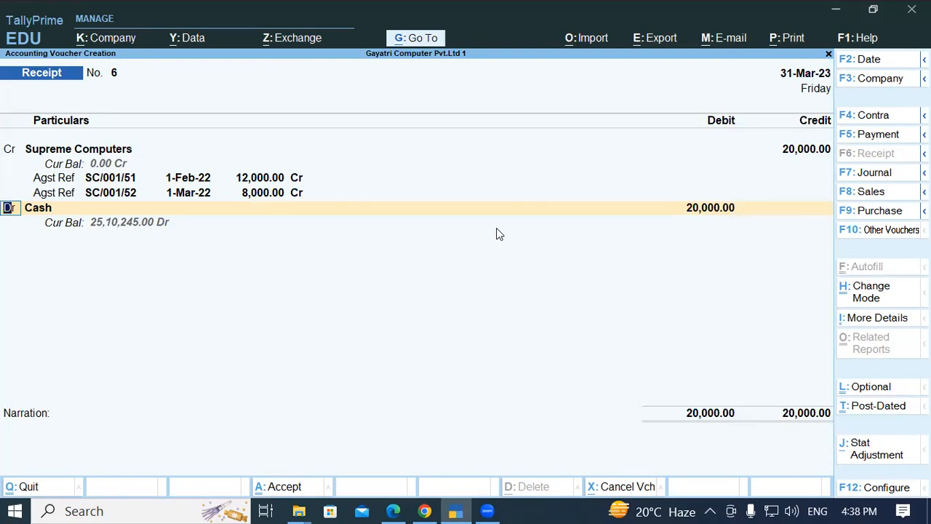
Step: Calculate the discount with 20000*10/100 in the built-in calculator, then close the calculator
key("ctrl+n")
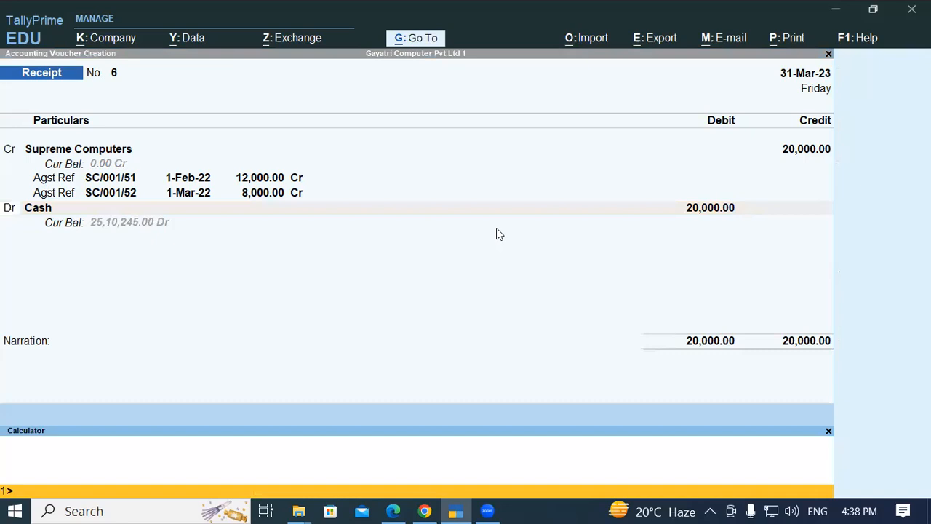
type("20000*10/100")
key("Return")
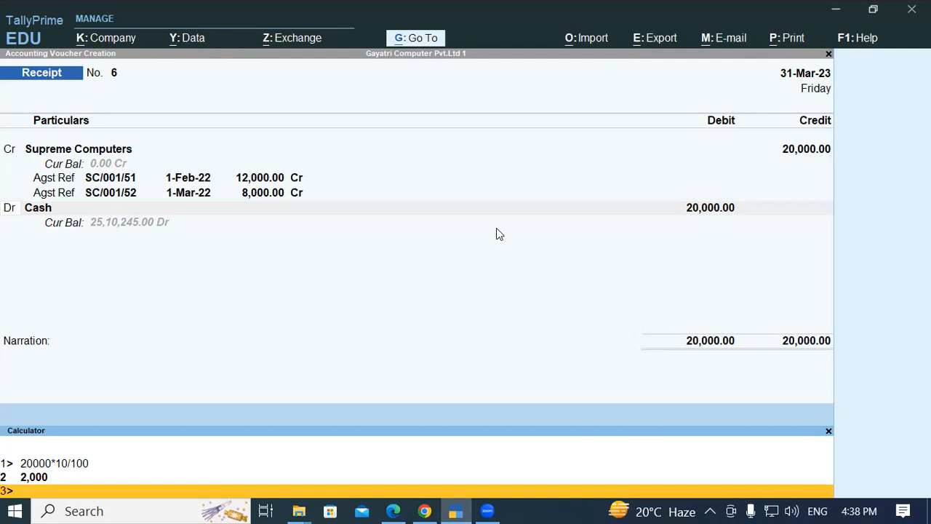
left_click(827, 432)
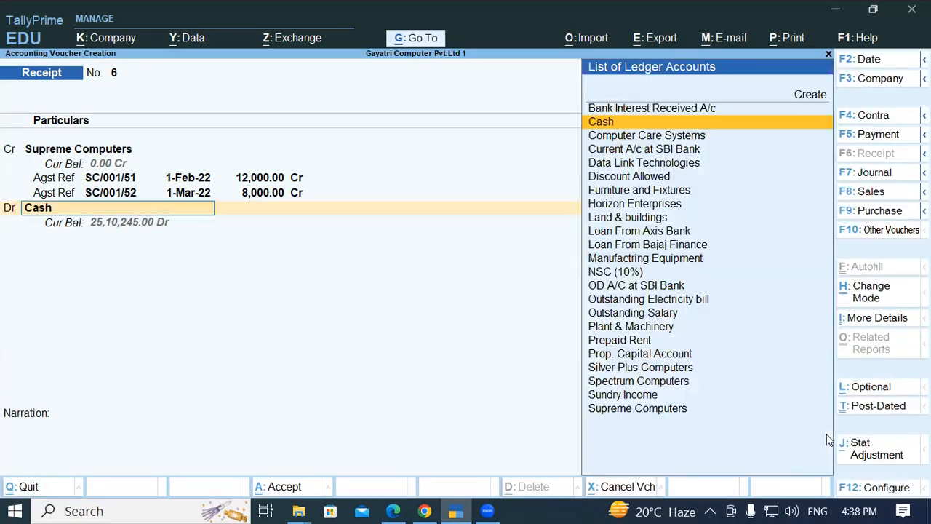
Step: Replace Cash with Discount Allowed as the debit ledger and set its amount to 2,000
type("Di")
key("Return")
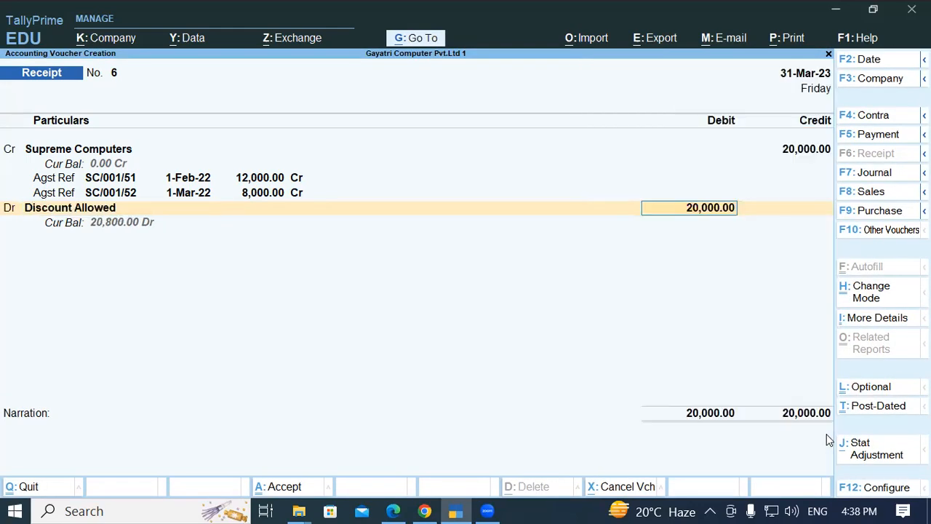
type("2000")
key("Return")
Step: Debit the remaining 18,000 to Cash and save the receipt voucher with a blank narration
key("Return")
key("Return")
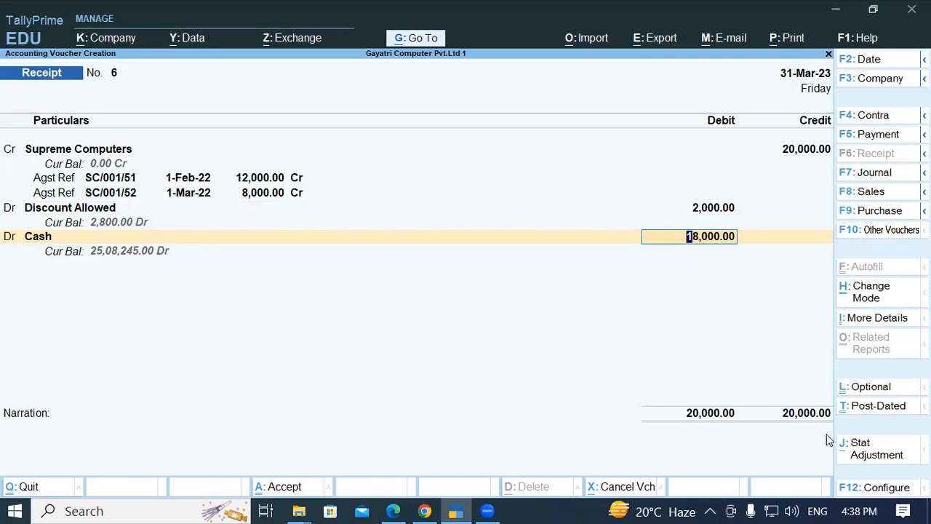
key("Return")
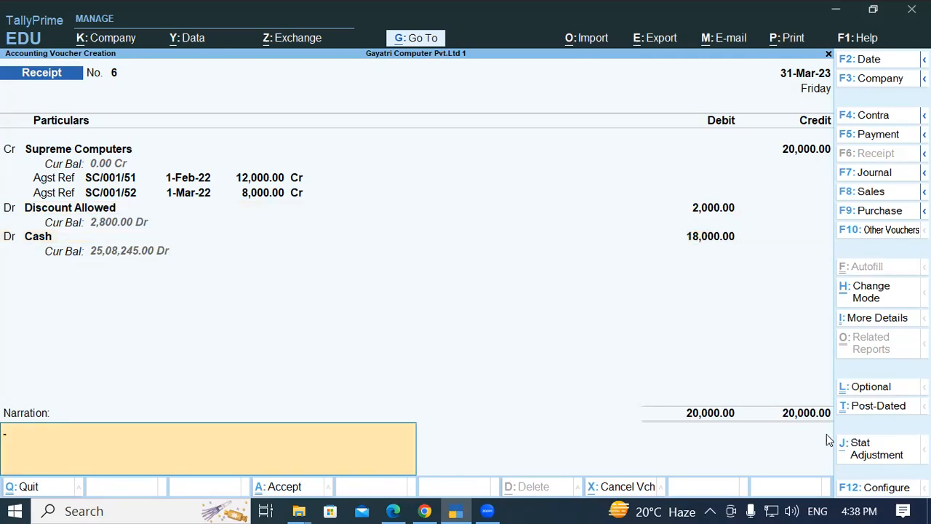
key("Return")
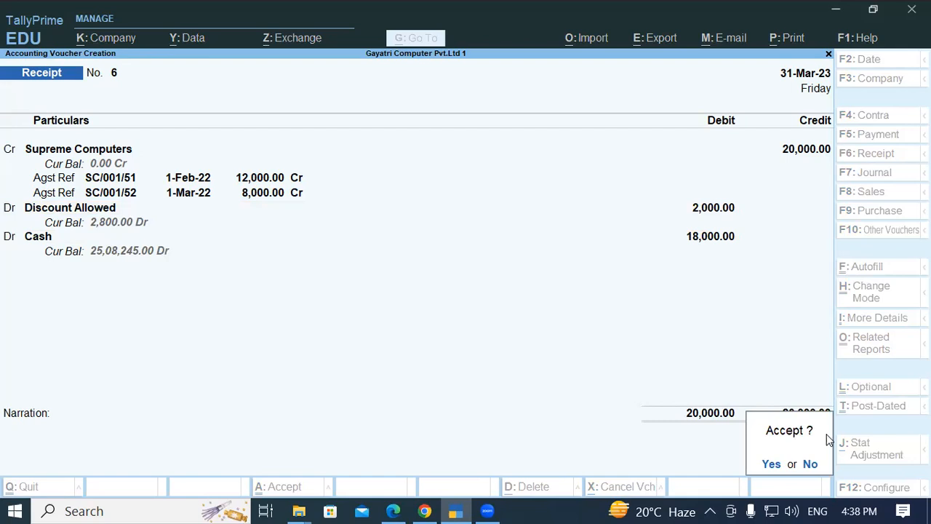
key("Return")
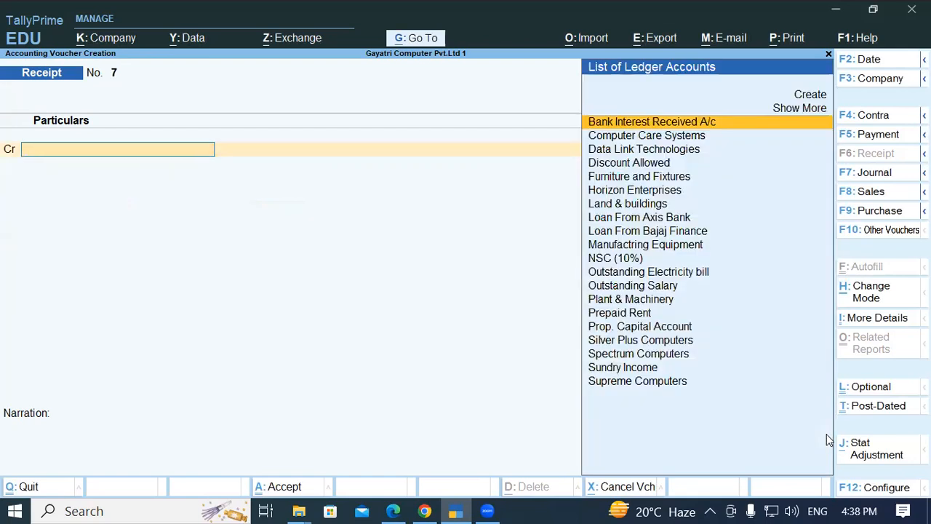
Step: Switch to the PDF in Edge and examine the cash discount percentages in questions 8 and 9, continuing to question 10
key("alt+Tab")
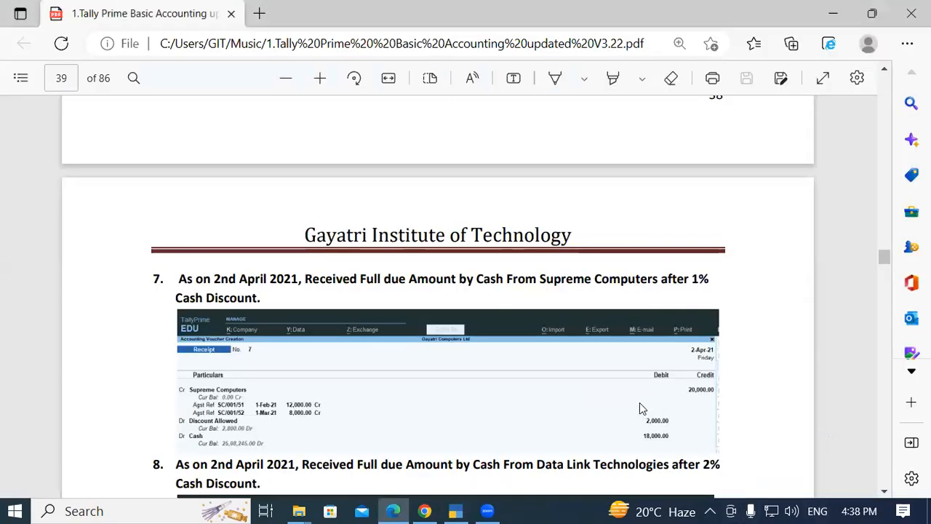
scroll(639, 408, "down", 3)
left_click_drag(710, 336, 699, 339)
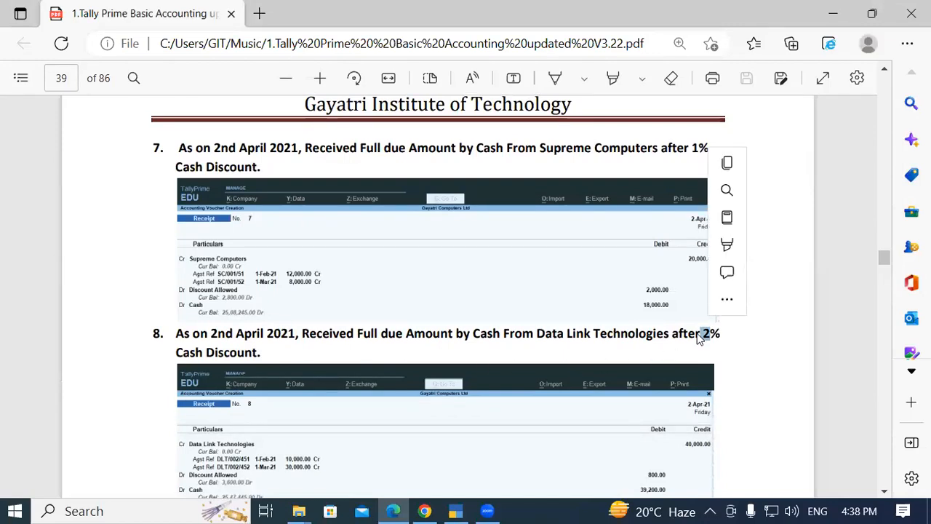
left_click(696, 333)
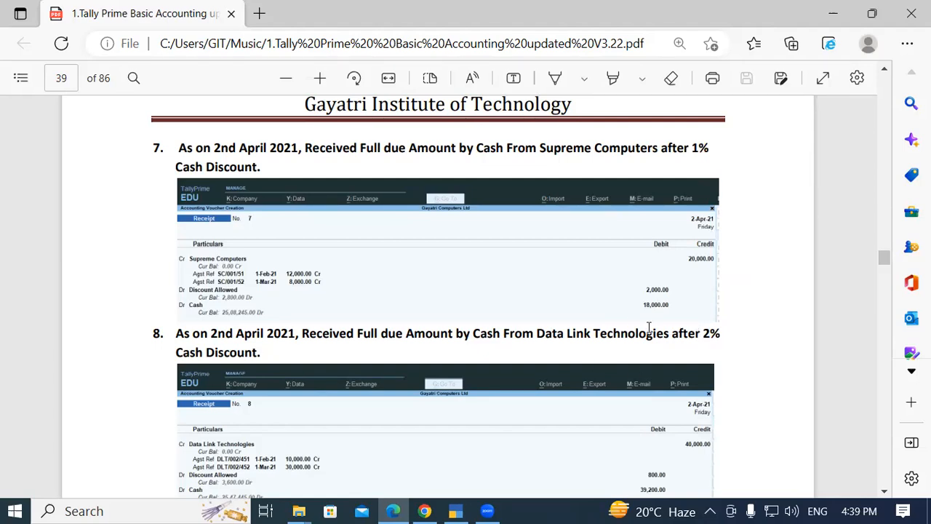
left_click_drag(710, 335, 702, 335)
scroll(509, 331, "down", 2)
scroll(481, 315, "down", 1)
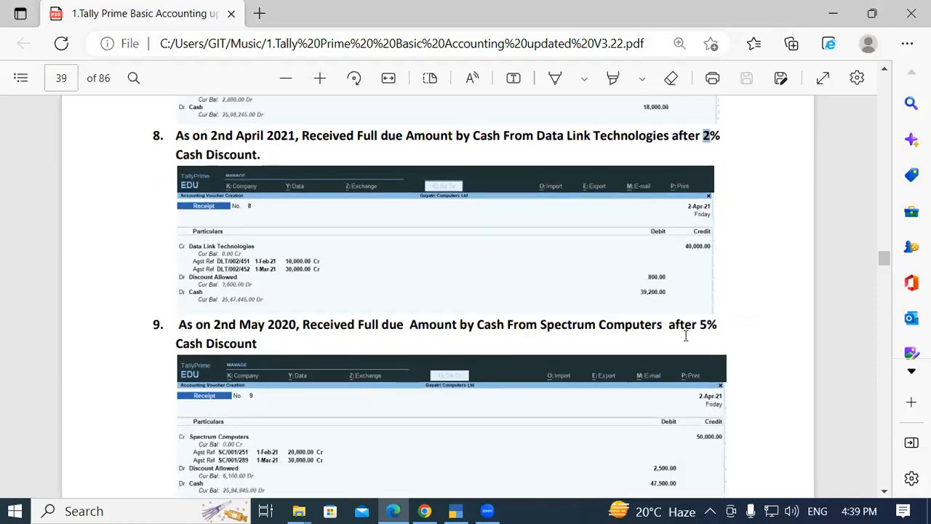
left_click_drag(708, 322, 700, 324)
left_click(701, 324)
scroll(193, 333, "down", 3)
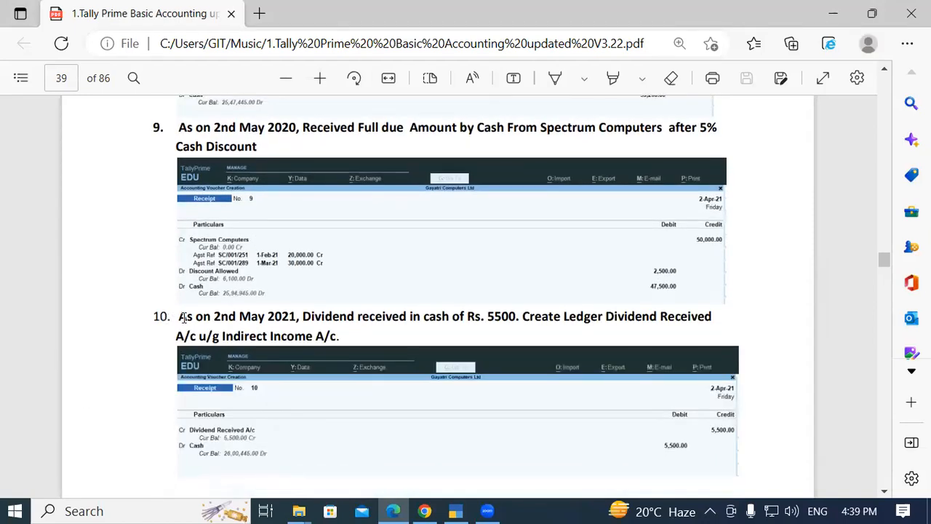
Step: Read question 10, examining the date, the dividend received in cash, its amount and the ledger to create
left_click_drag(178, 316, 340, 337)
left_click(340, 336)
left_click_drag(179, 317, 275, 319)
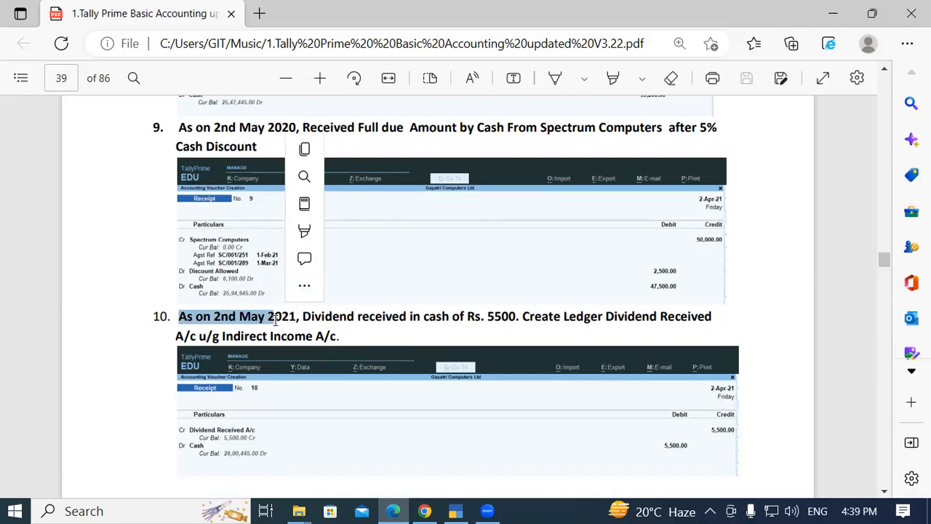
left_click(276, 319)
left_click_drag(304, 315, 403, 318)
left_click(404, 318)
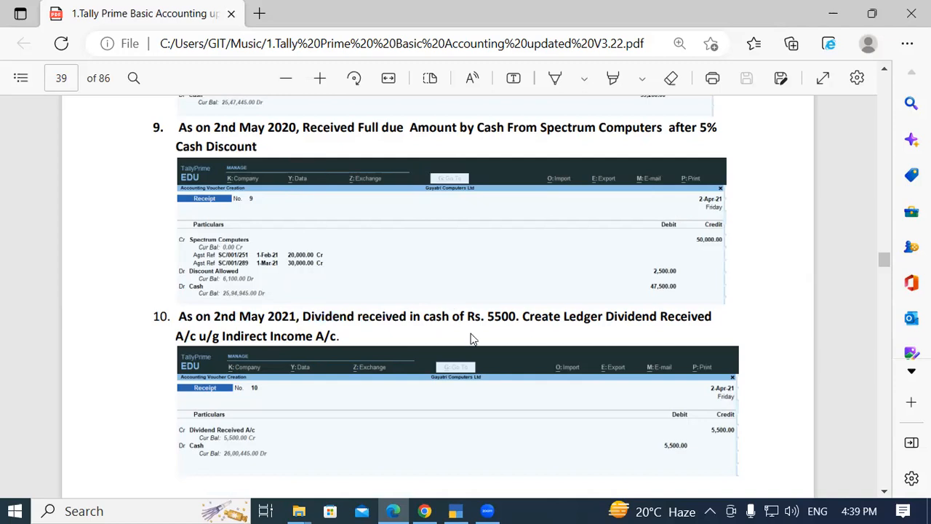
double_click(504, 316)
left_click(548, 320)
left_click_drag(302, 316, 406, 317)
left_click(411, 318)
Step: Copy "Dividend received" from question 10, switch to TallyPrime and start a new ledger named Dividend received from the receipt voucher
left_click_drag(303, 318, 407, 319)
key("ctrl+c")
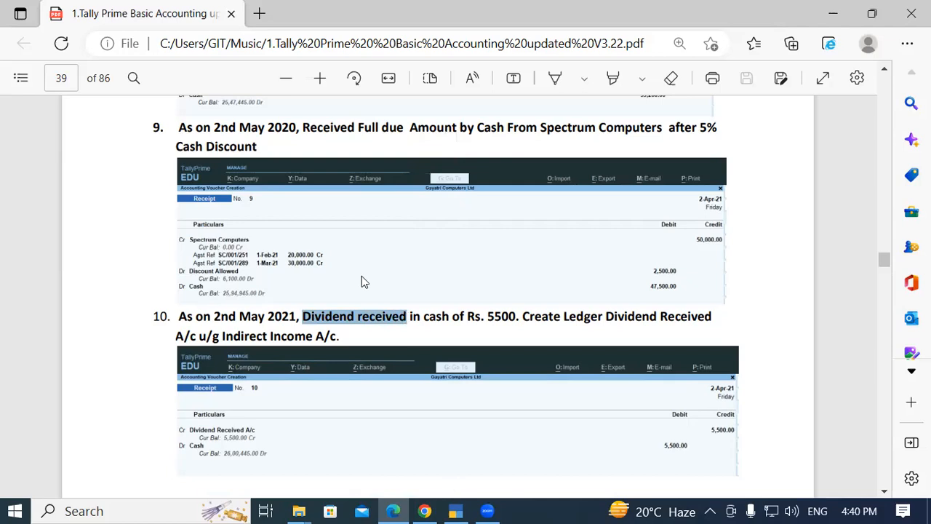
key("alt+Tab")
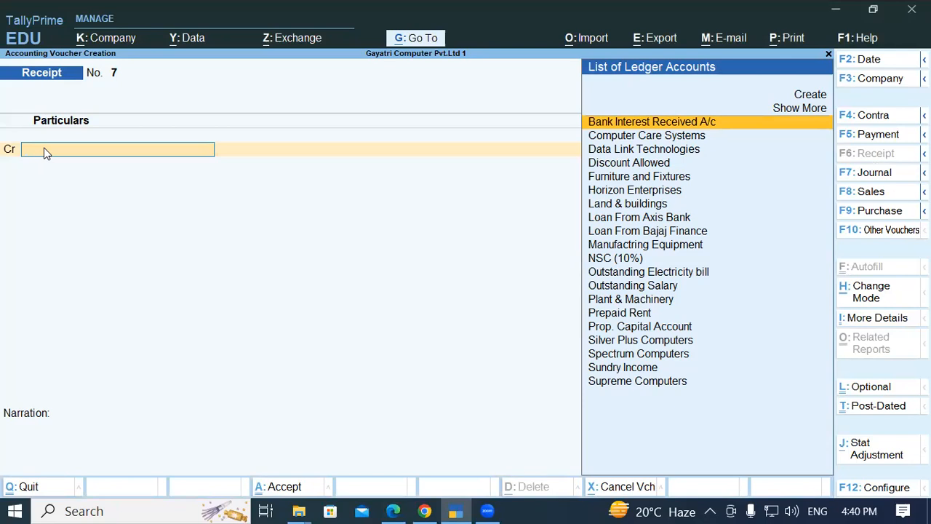
key("alt+c")
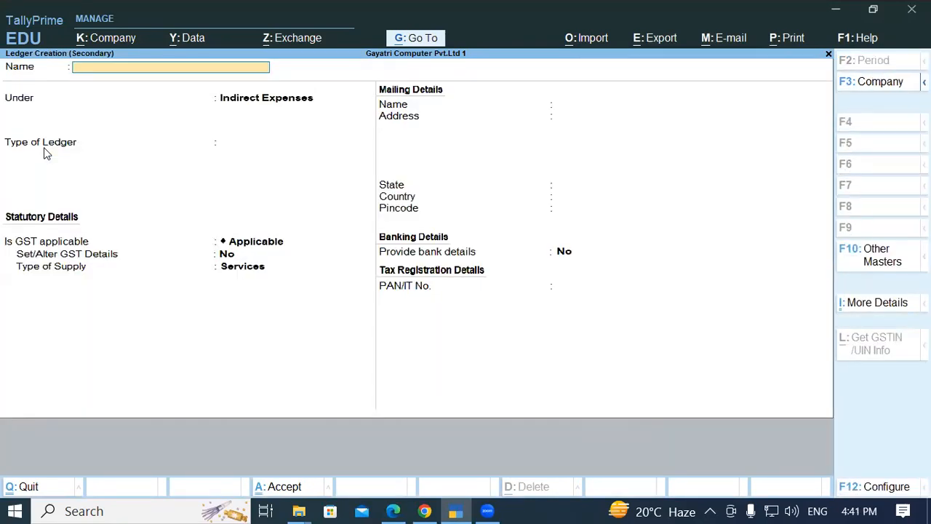
type("Dividend received")
key("Return")
Step: Place the Dividend received ledger under the Indirect Incomes group and keep its ledger type as Not Applicable
key("Return")
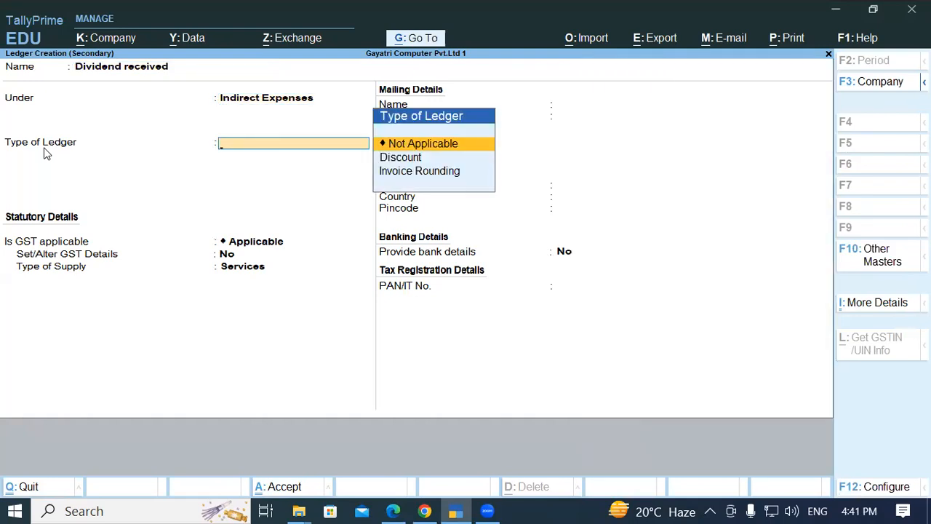
key("BackSpace")
type("In")
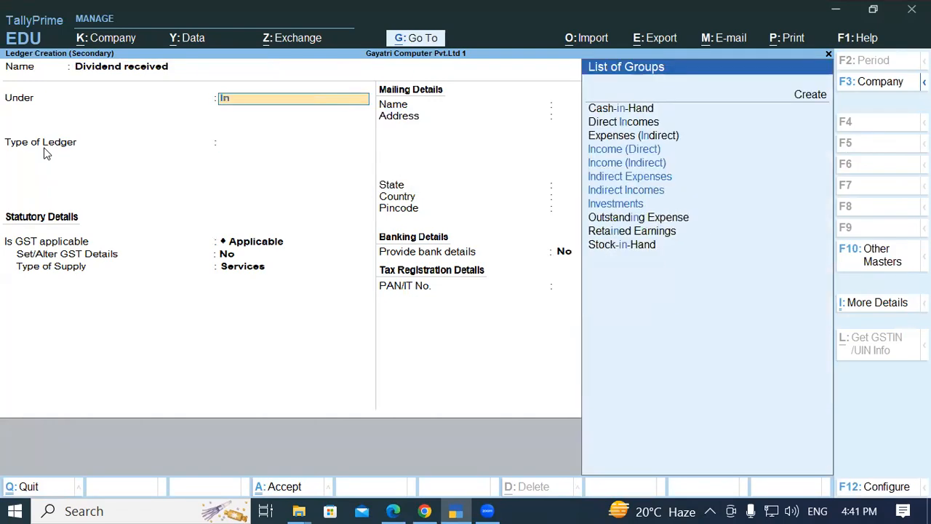
key("Down")
key("Down")
key("Down")
key("Down")
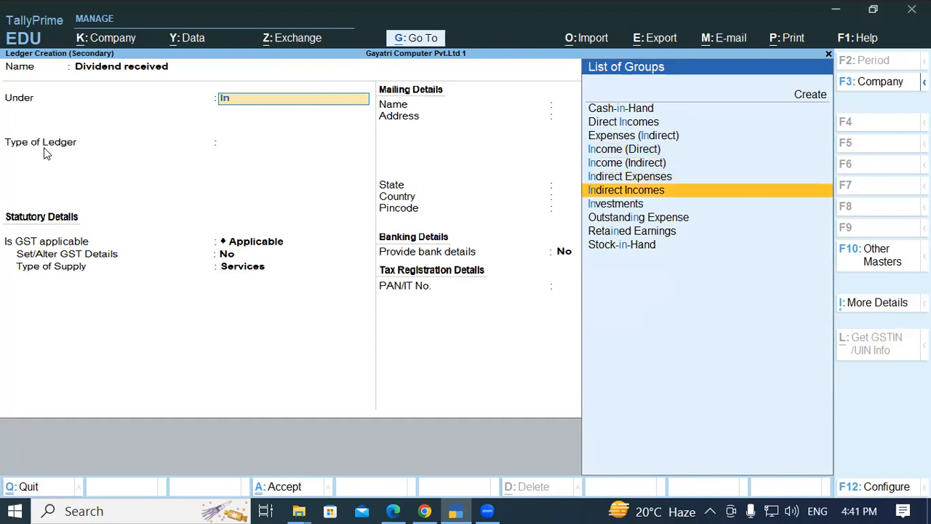
key("Return")
key("Return")
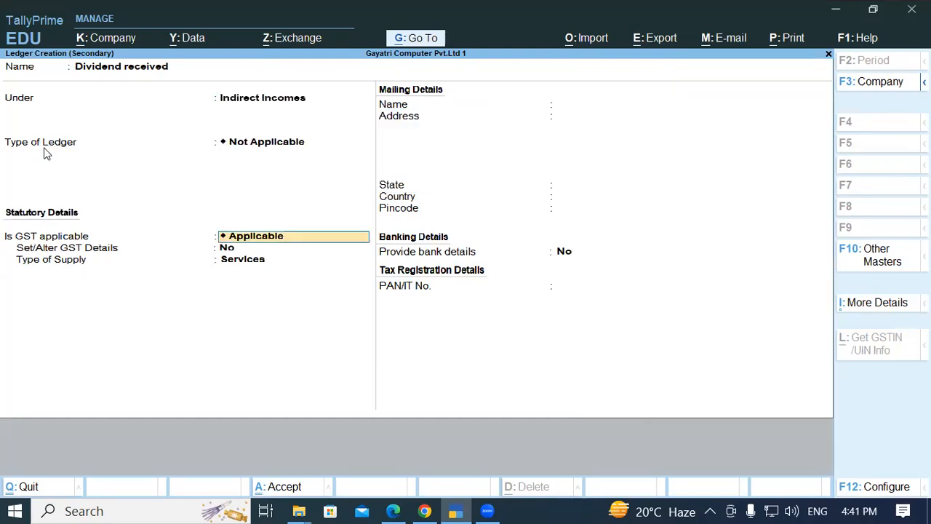
Step: Set GST applicability to Not Applicable, leave the assessable value option at Not Applicable, and save the Dividend received ledger
type("No")
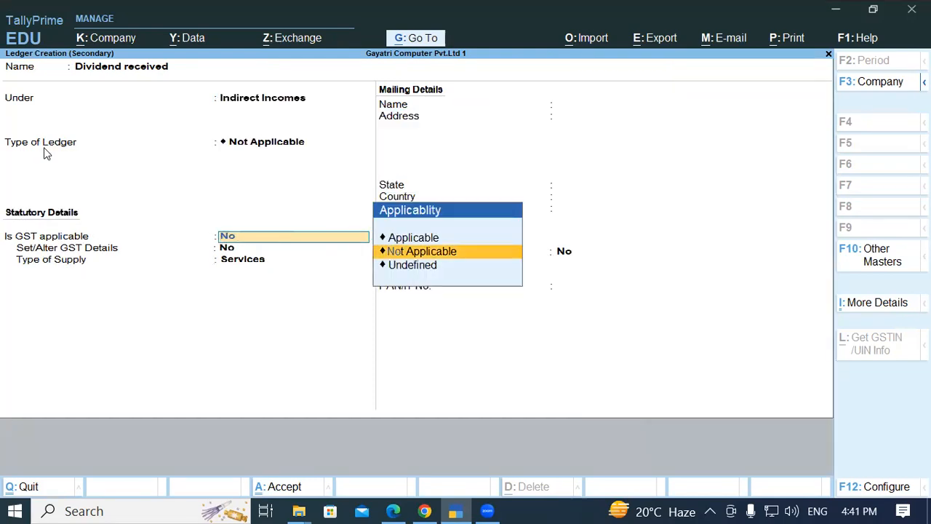
key("Return")
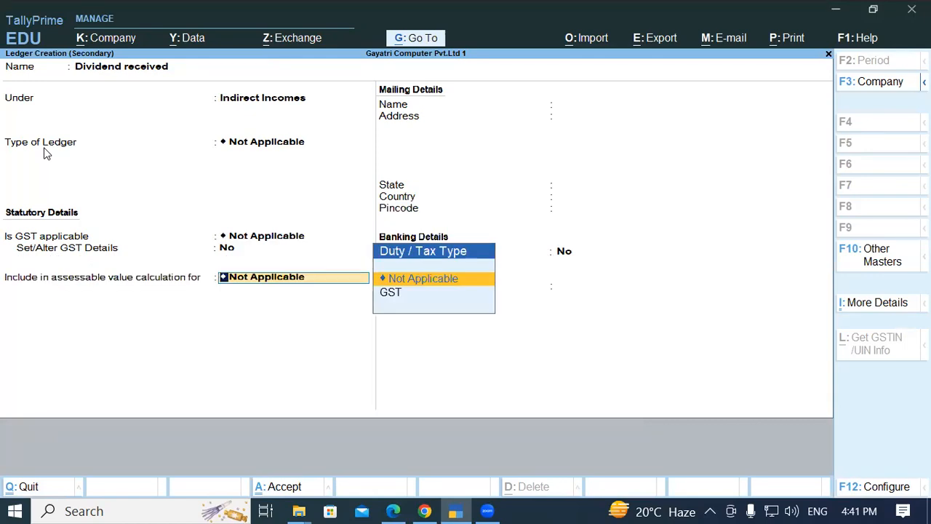
key("Return")
key("Return")
key("Return")
Step: Credit Dividend received with 5,500 against a Cash debit of 5,500 and save the receipt voucher with a blank narration
type("5500")
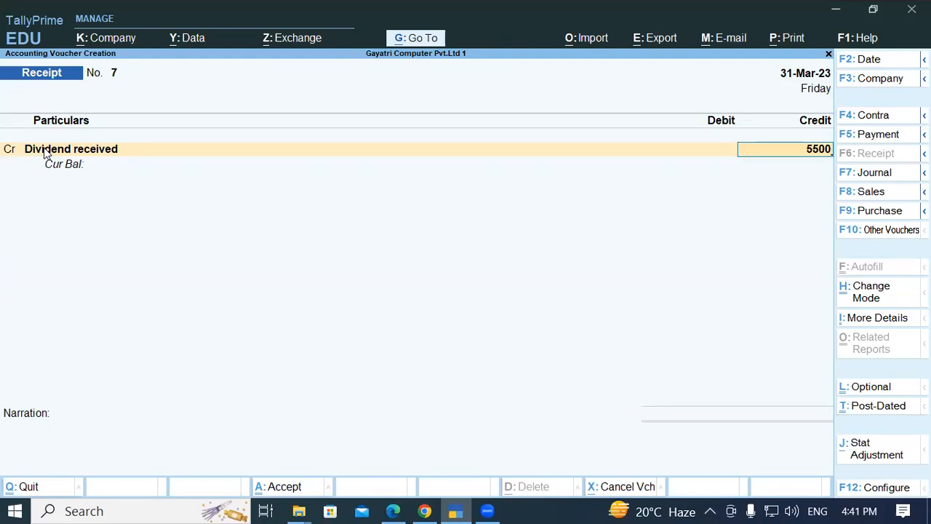
key("Return")
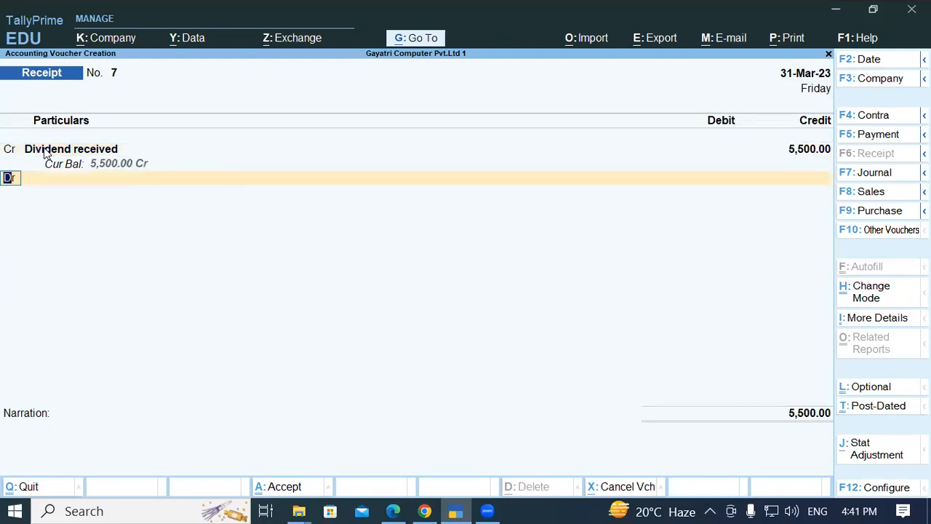
key("Return")
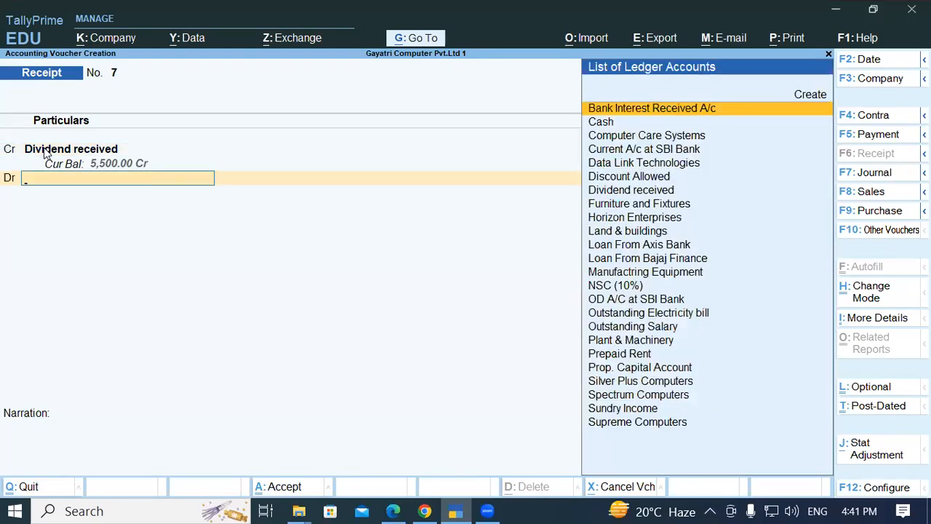
type("Cash")
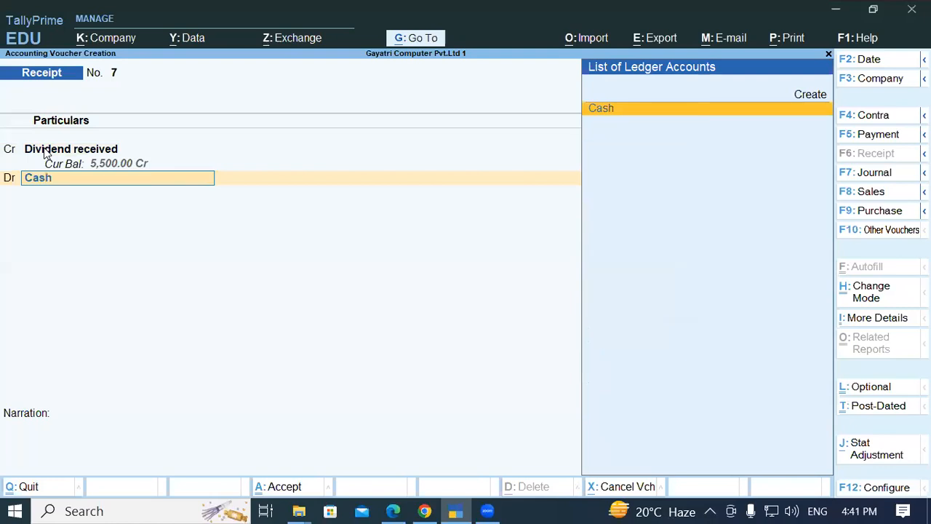
key("Return")
key("Return")
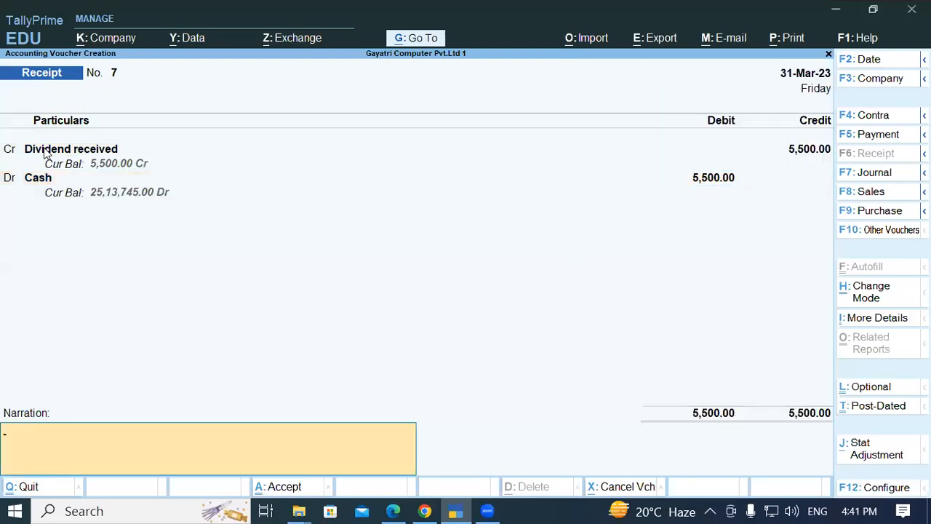
key("Return")
key("Return")
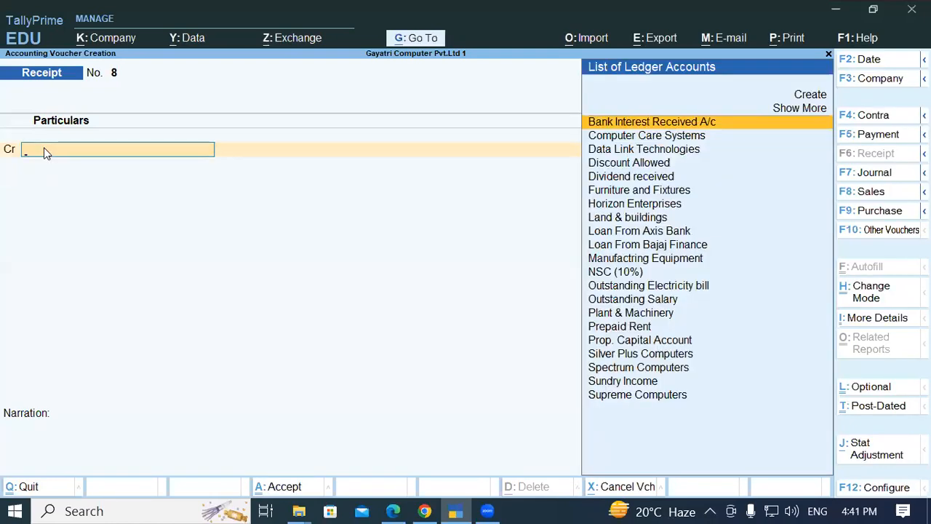
Step: Leave voucher entry and examine the Profit & Loss account in detailed form, checking the indirect incomes, Discount Allowed and nett profit, before closing it
key("Escape")
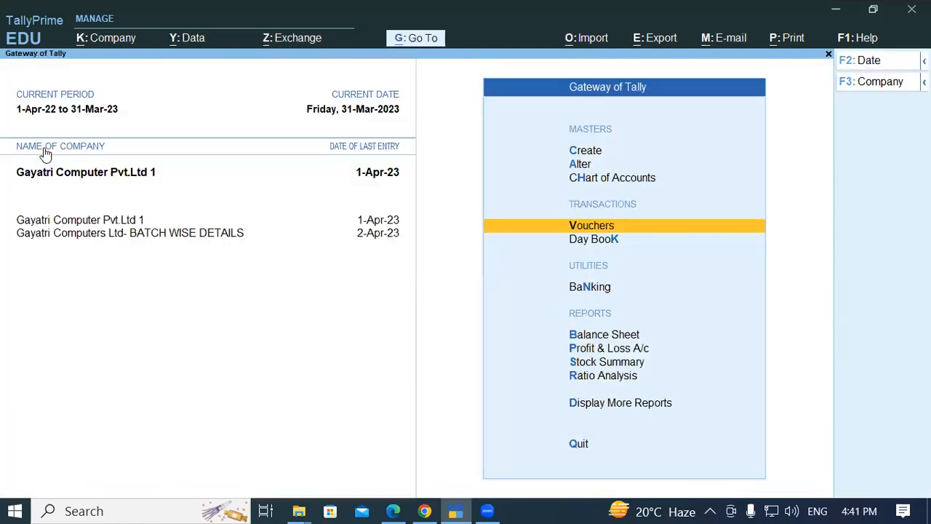
key("Down")
key("Down")
key("Down")
key("Down")
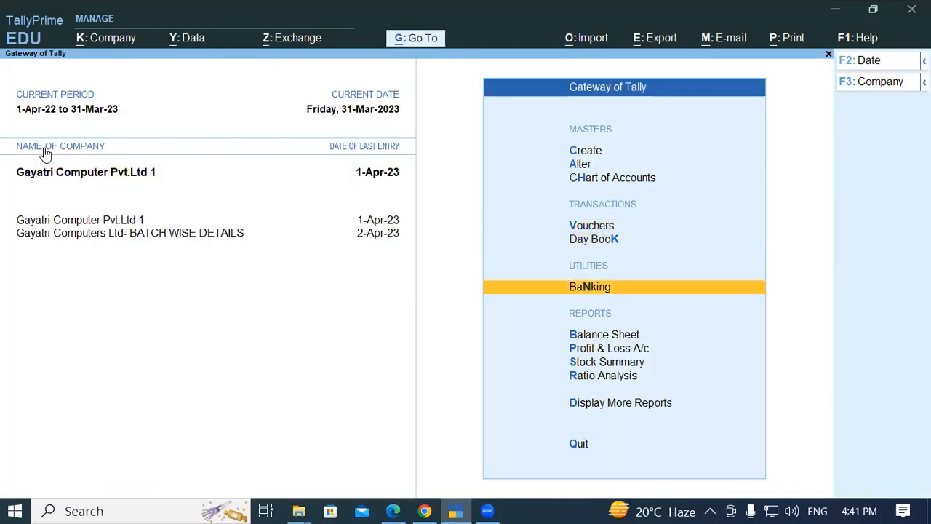
key("Return")
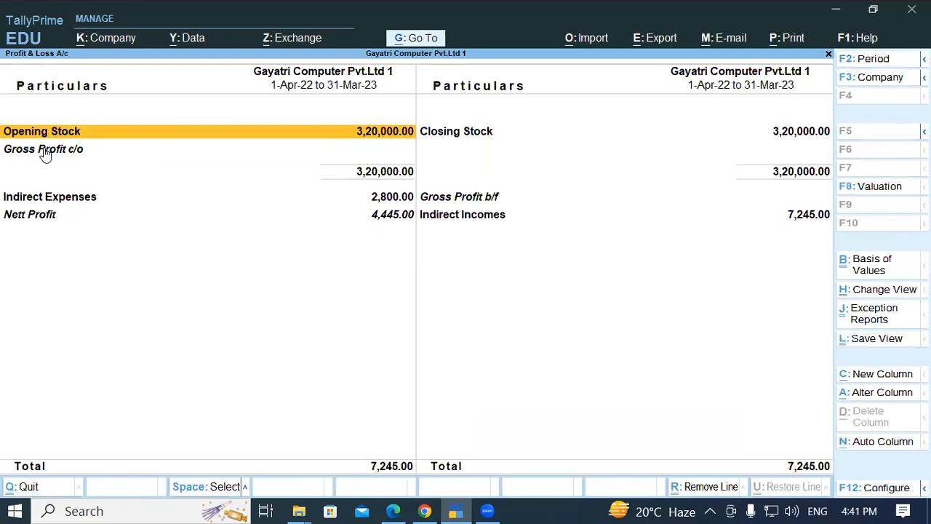
key("alt+F5")
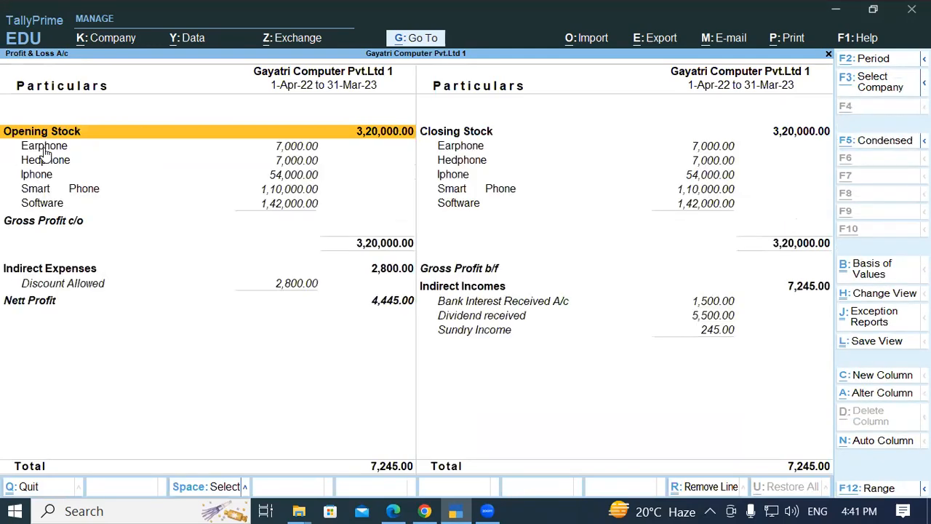
left_click(386, 305)
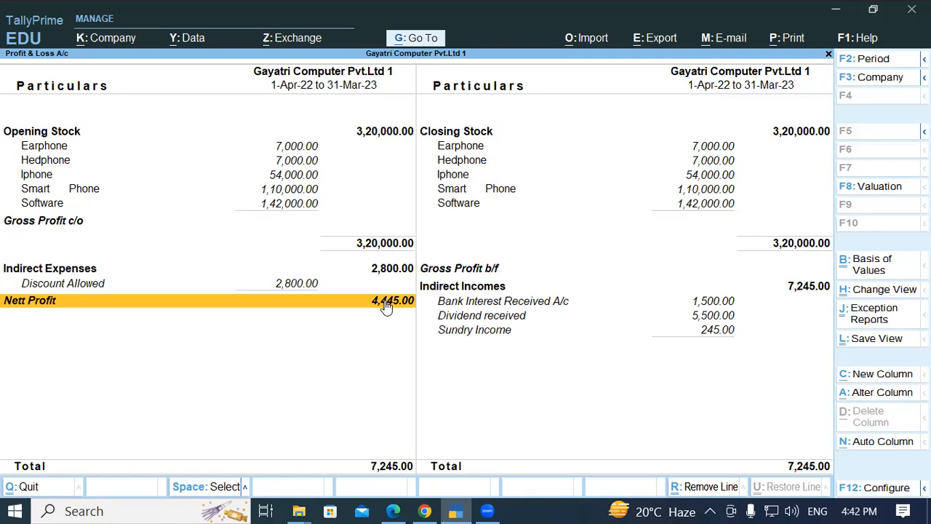
key("Escape")
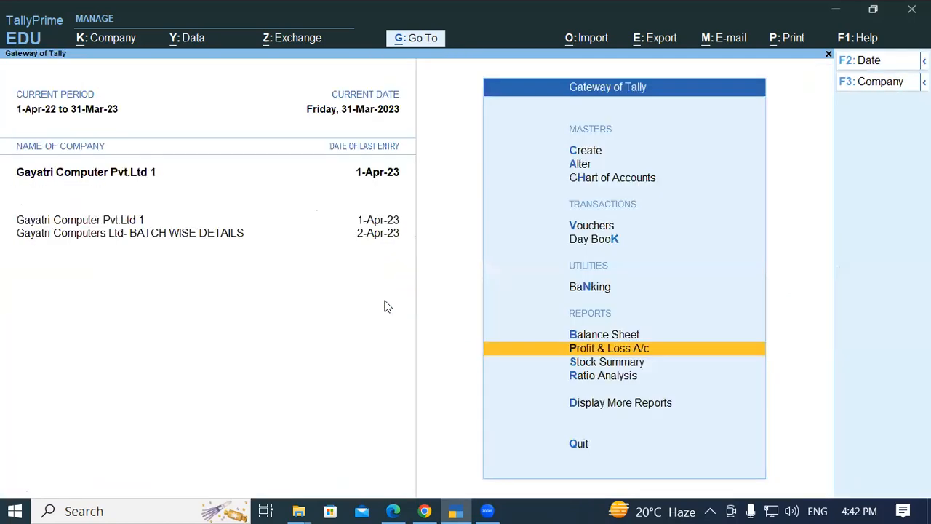